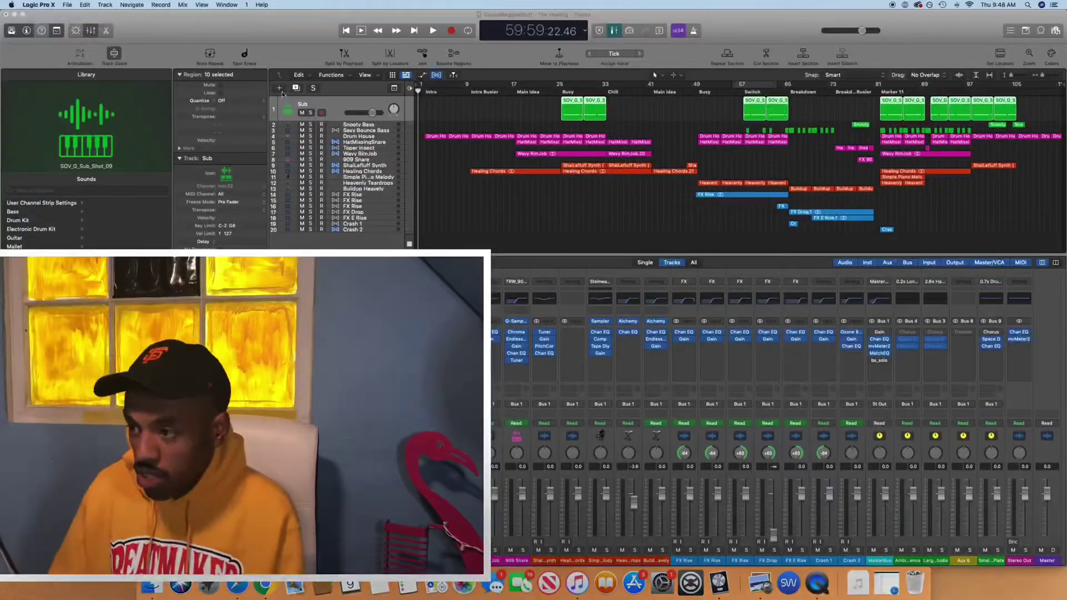
Add a new software instrument track using the stereo Cableguys ShaperBox plug-in
click(280, 90)
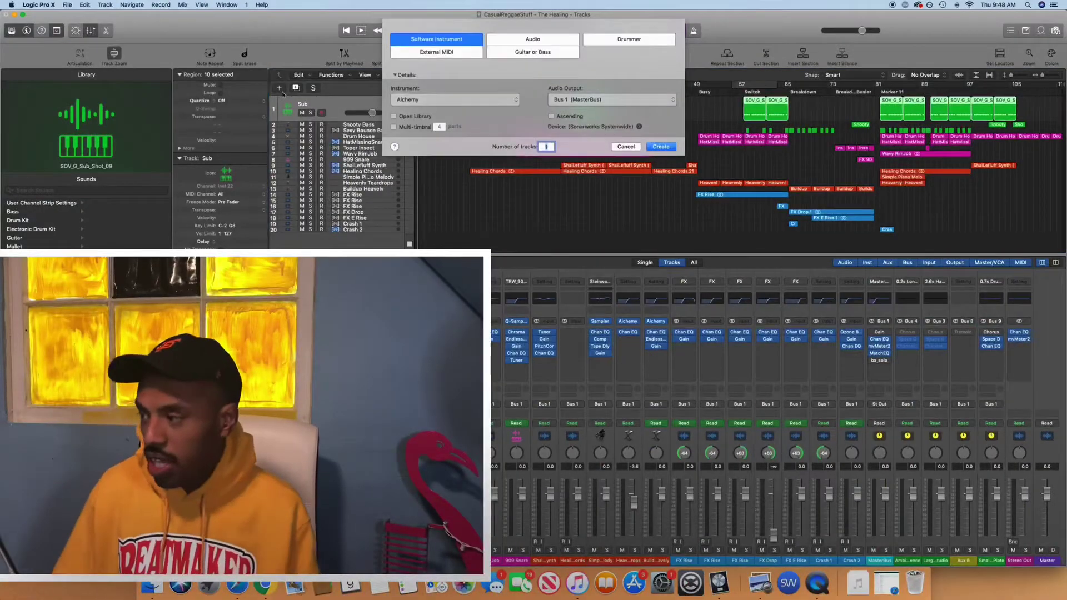
click(434, 102)
mouse_move(496, 332)
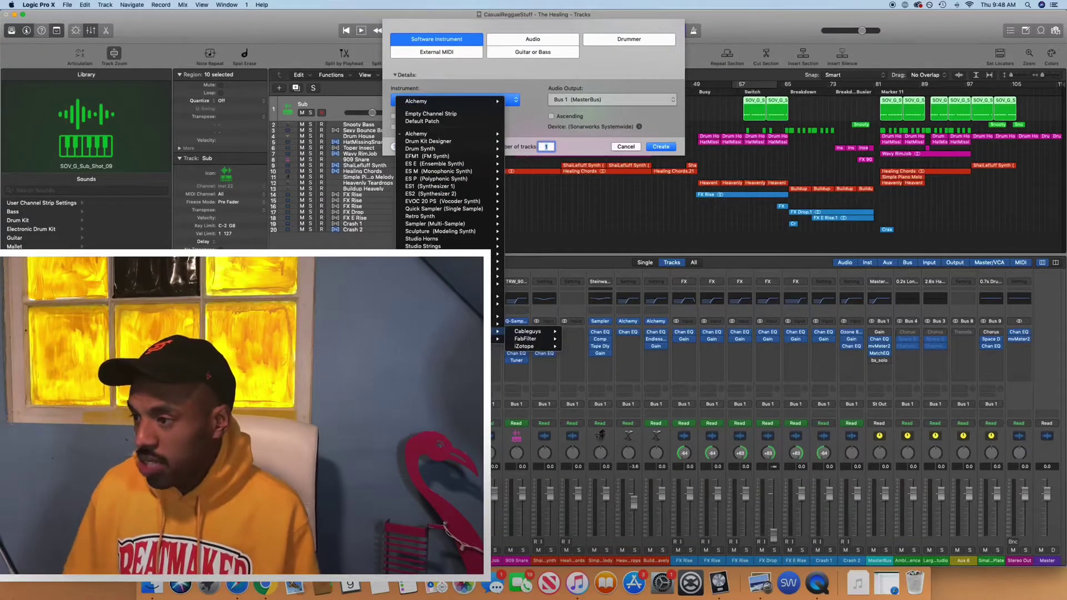
mouse_move(532, 333)
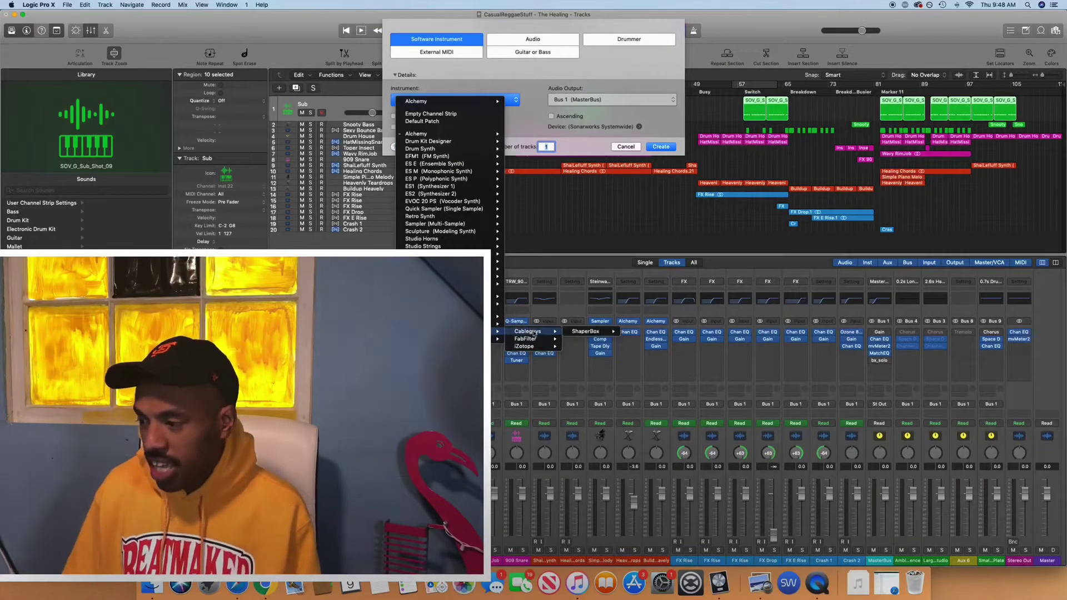
mouse_move(588, 332)
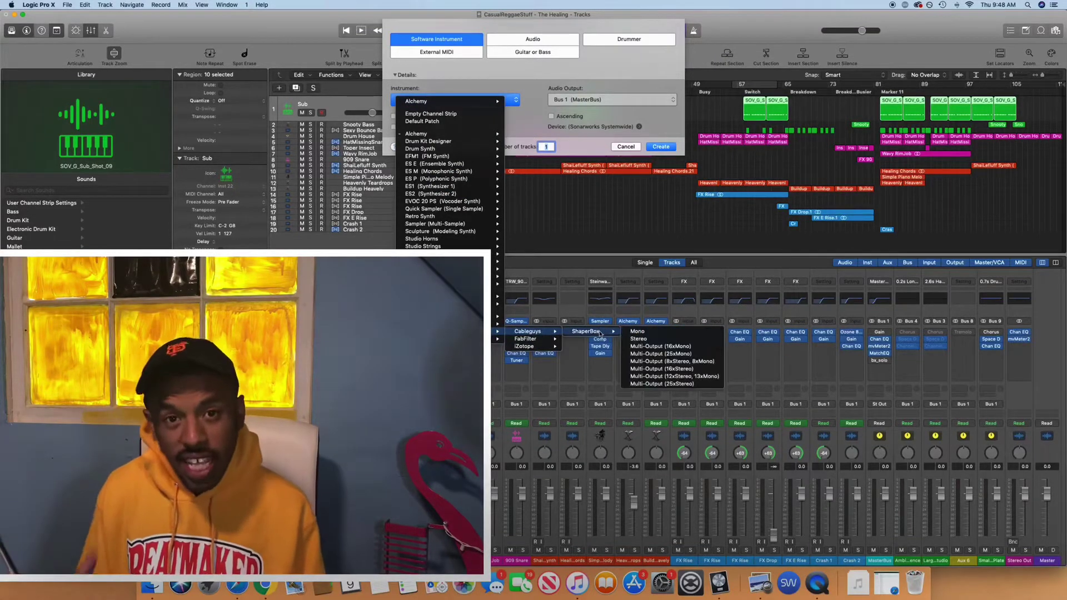
click(660, 339)
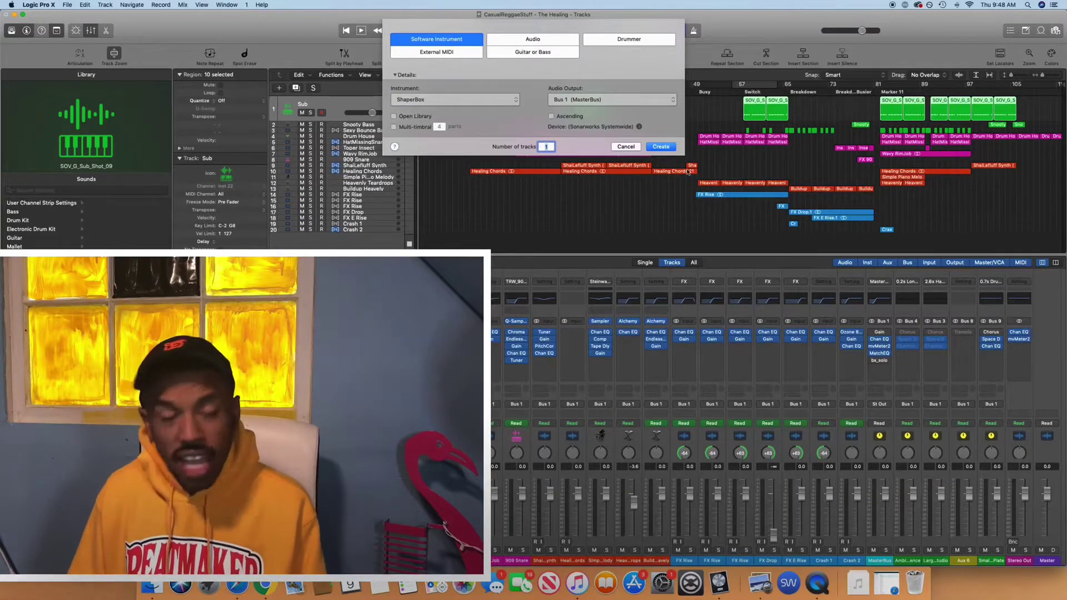
click(663, 147)
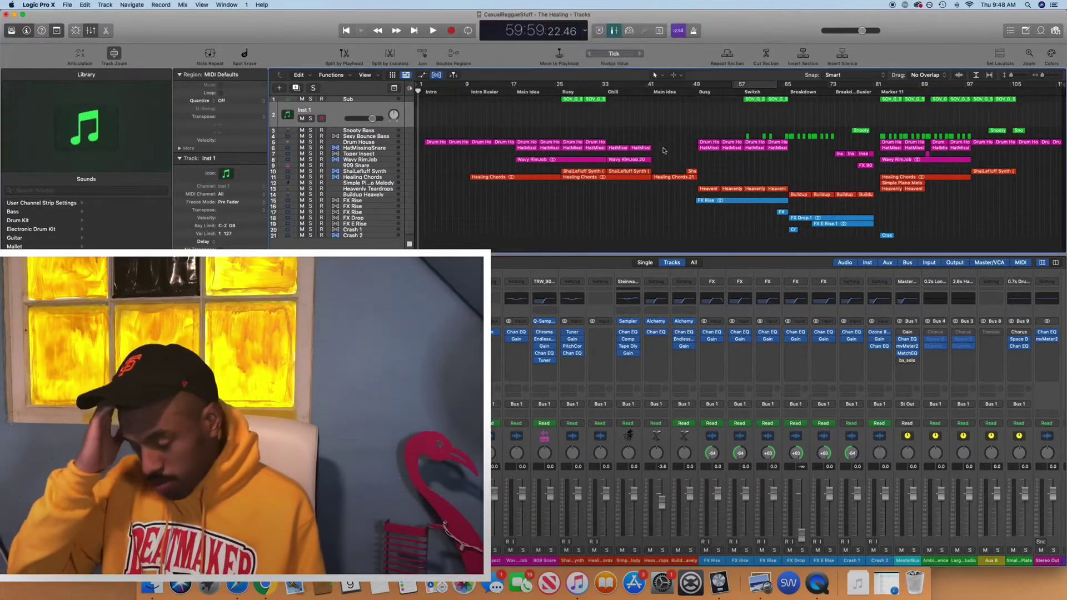
Move the new track to the top and rename it 'Cableguys Shaperbox'
drag(340, 119, 317, 100)
double_click(314, 104)
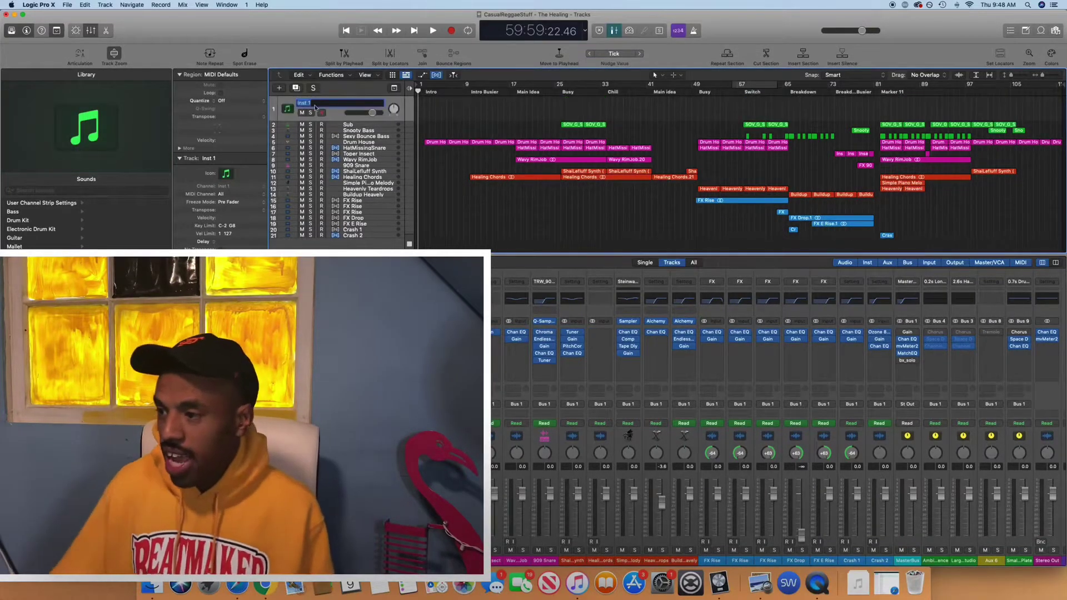
text(Cableguys)
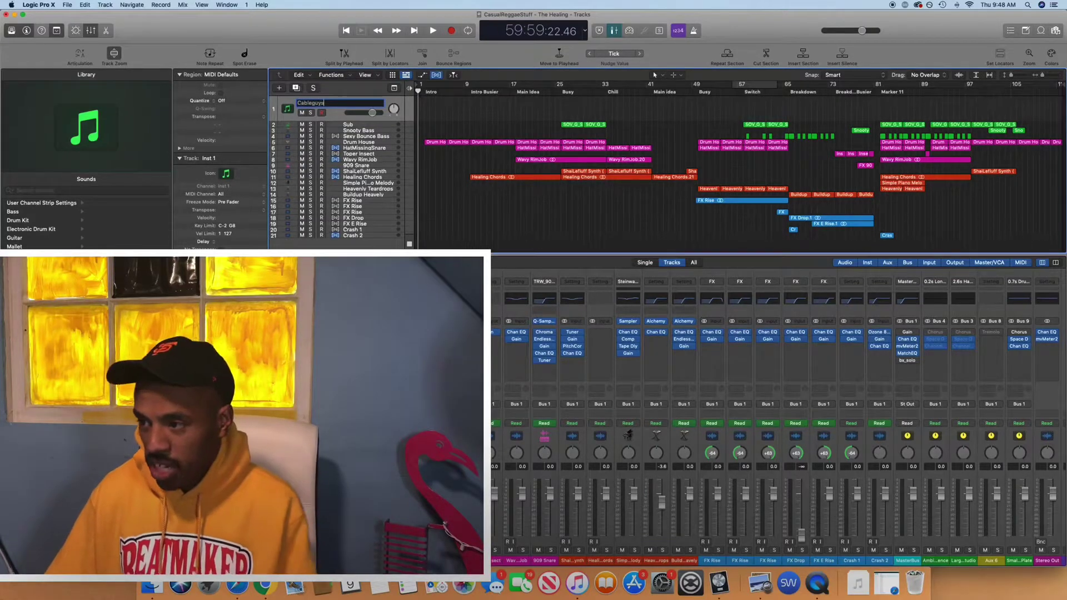
text( Shaperbo)
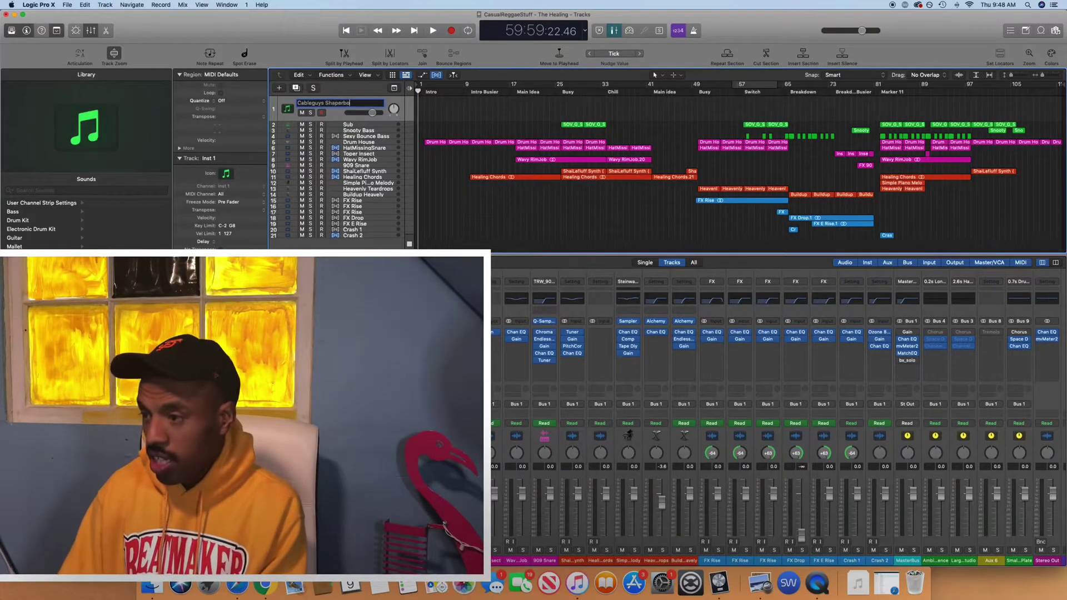
text(x)
key(Return)
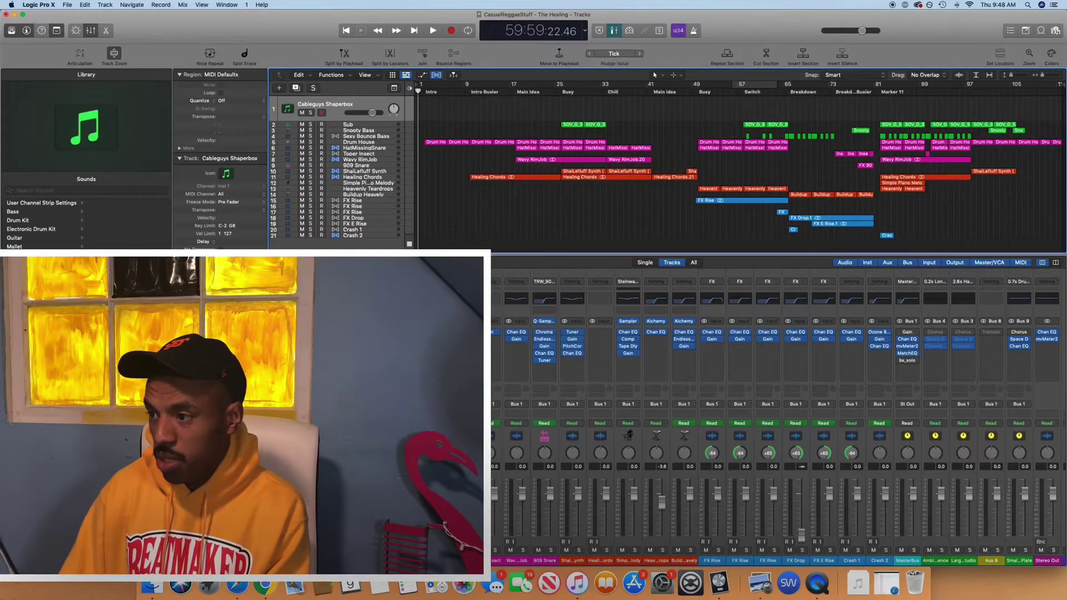
In ShaperBox, add a Volume shaper and load a ducking curve
click(320, 321)
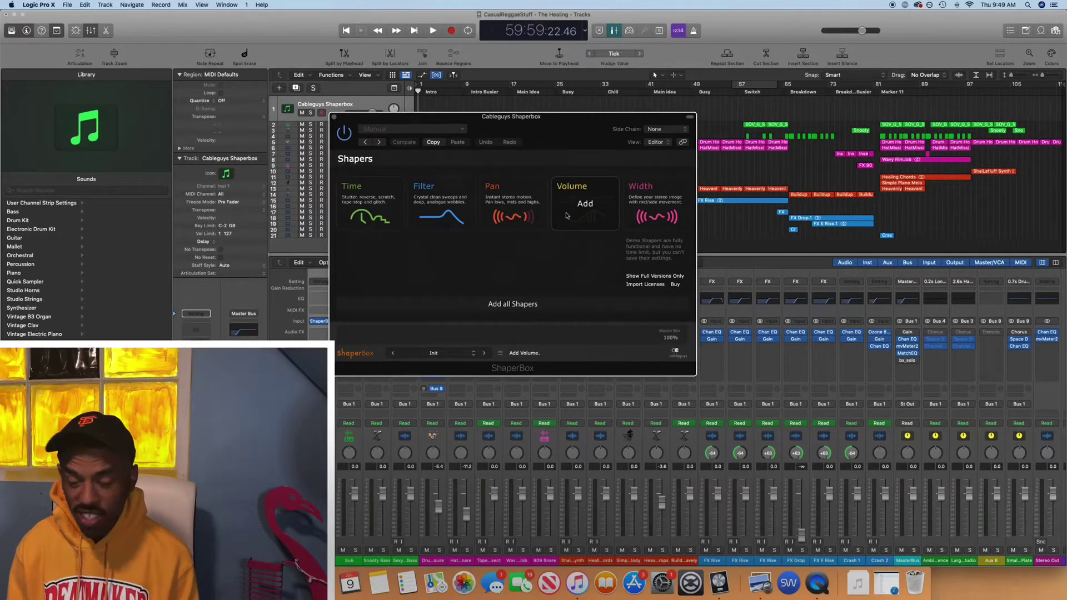
click(583, 203)
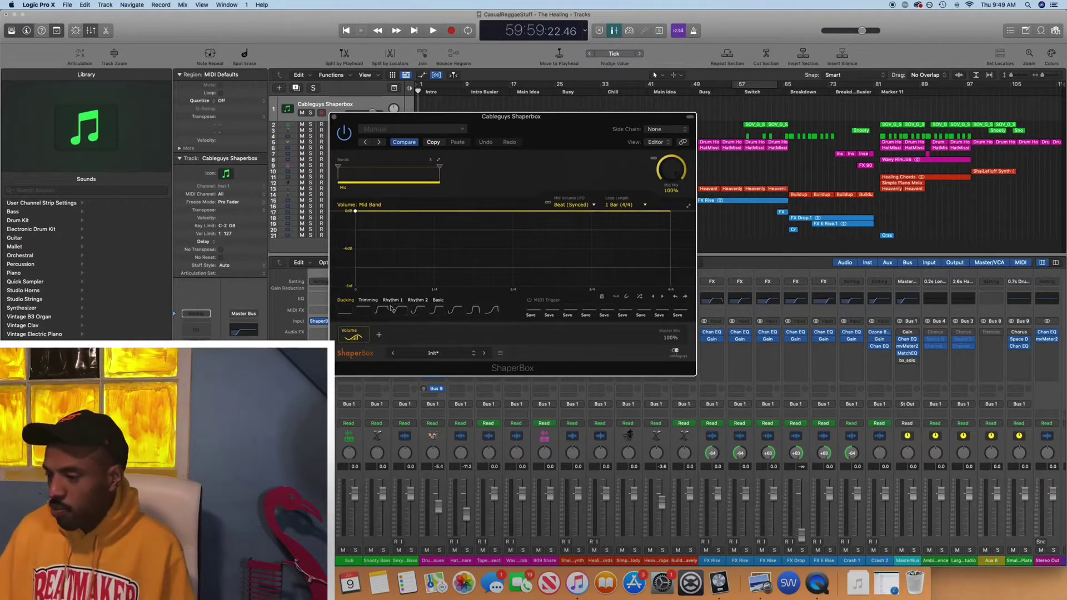
click(438, 310)
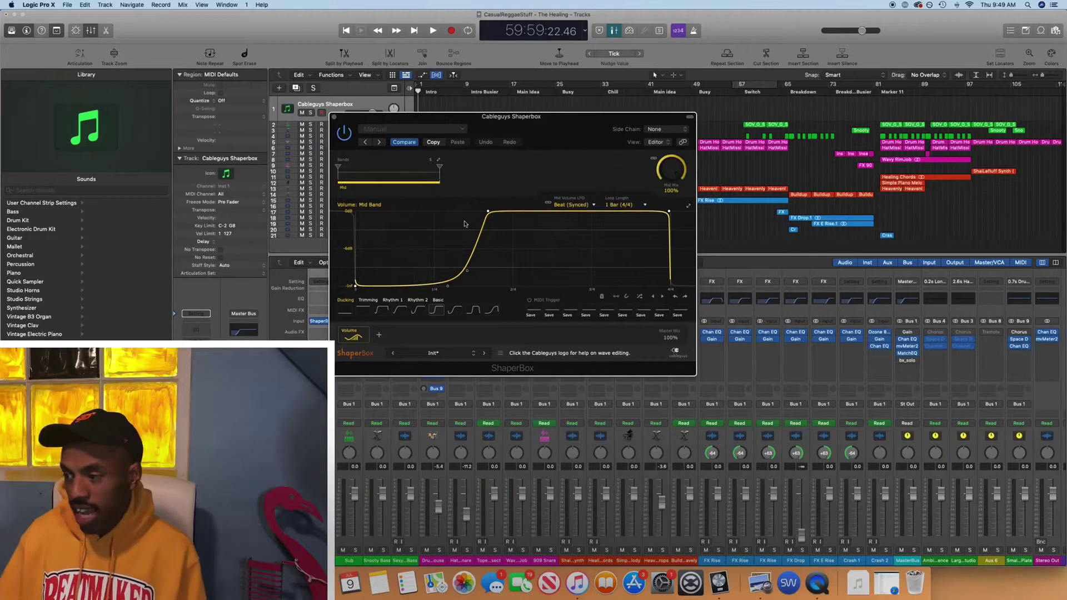
Move the ShaperBox window to the right and select the Drum House track
drag(350, 117, 584, 15)
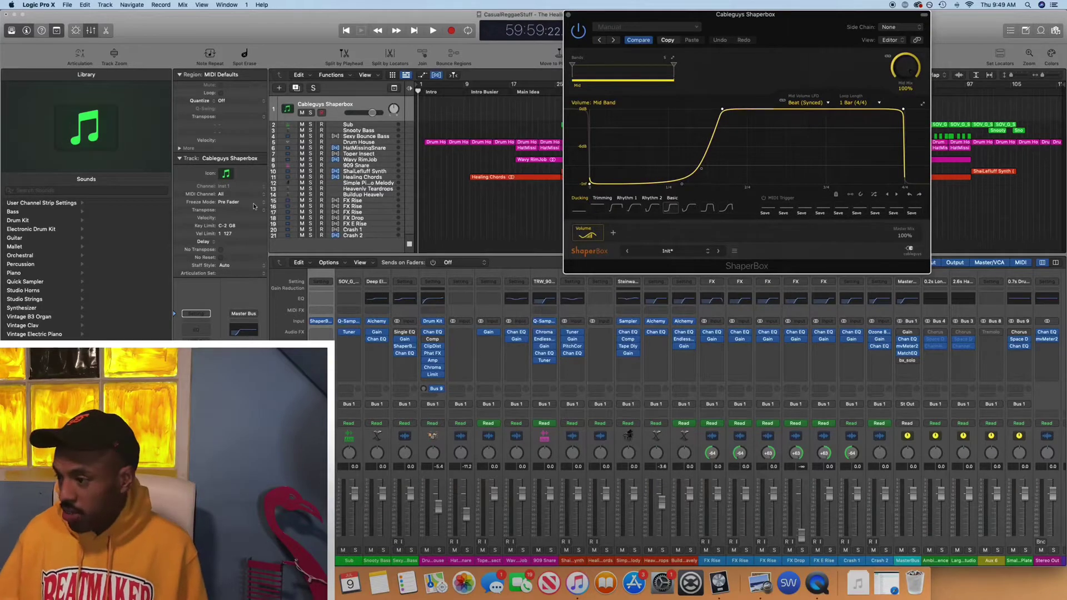
drag(678, 22, 952, 28)
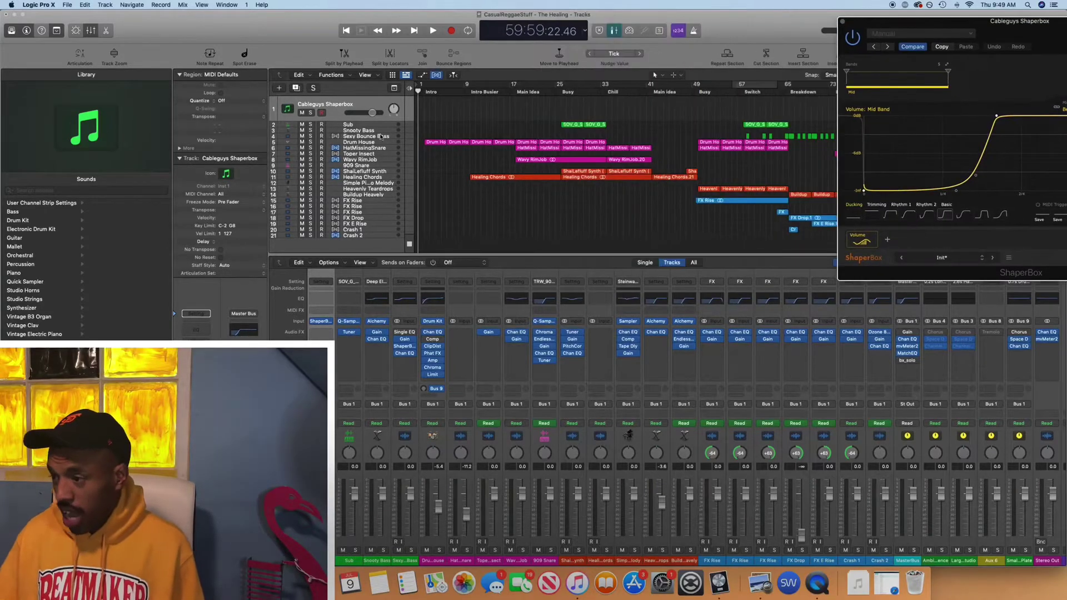
click(381, 136)
click(377, 143)
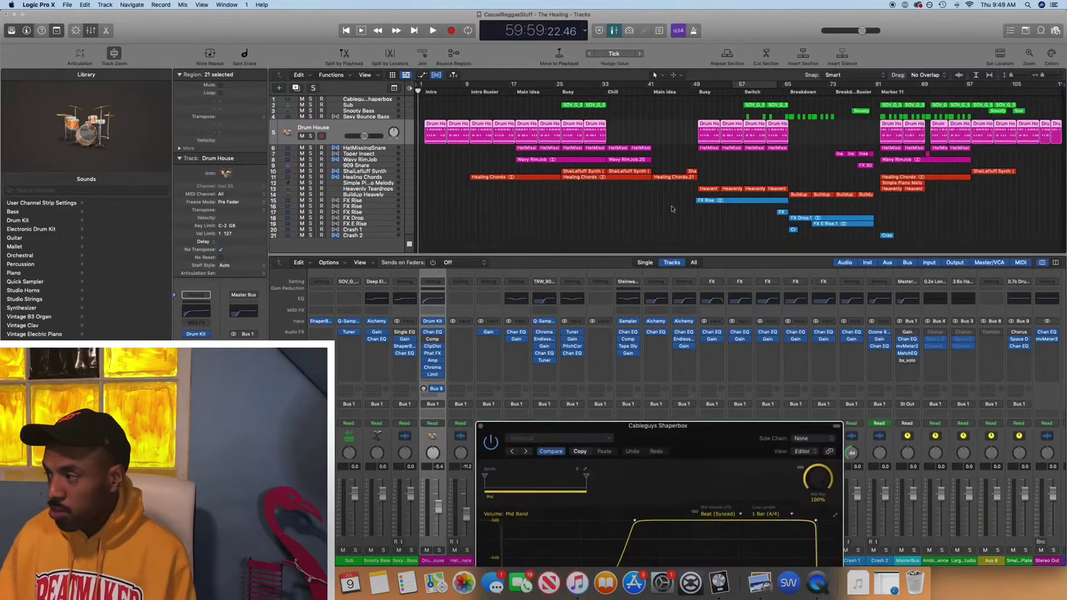
Open a Drum House region to show its 16-step kick pattern in the Step Sequencer
click(434, 132)
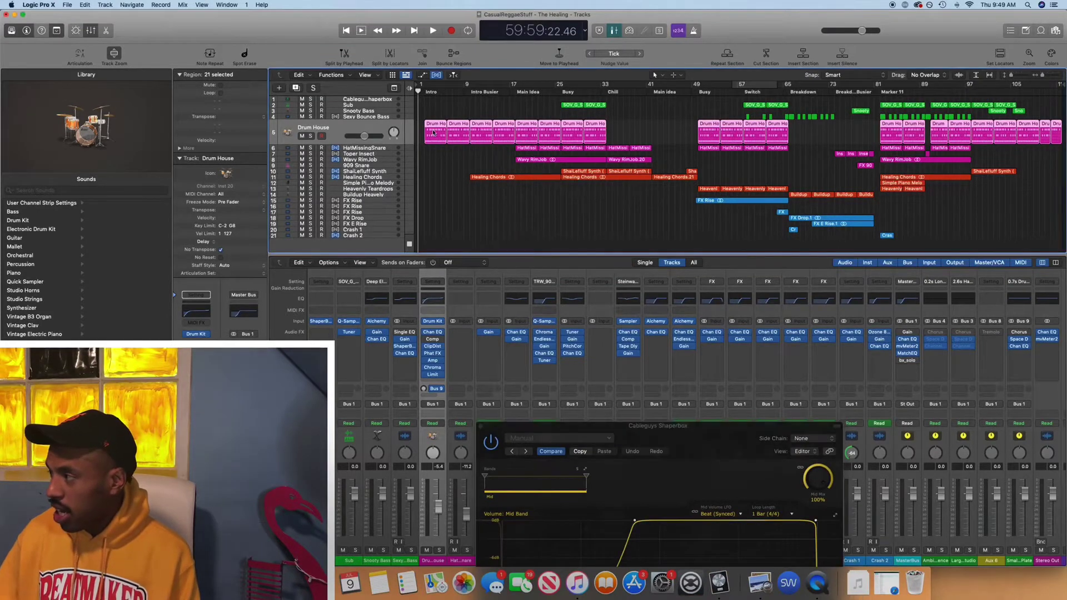
double_click(434, 132)
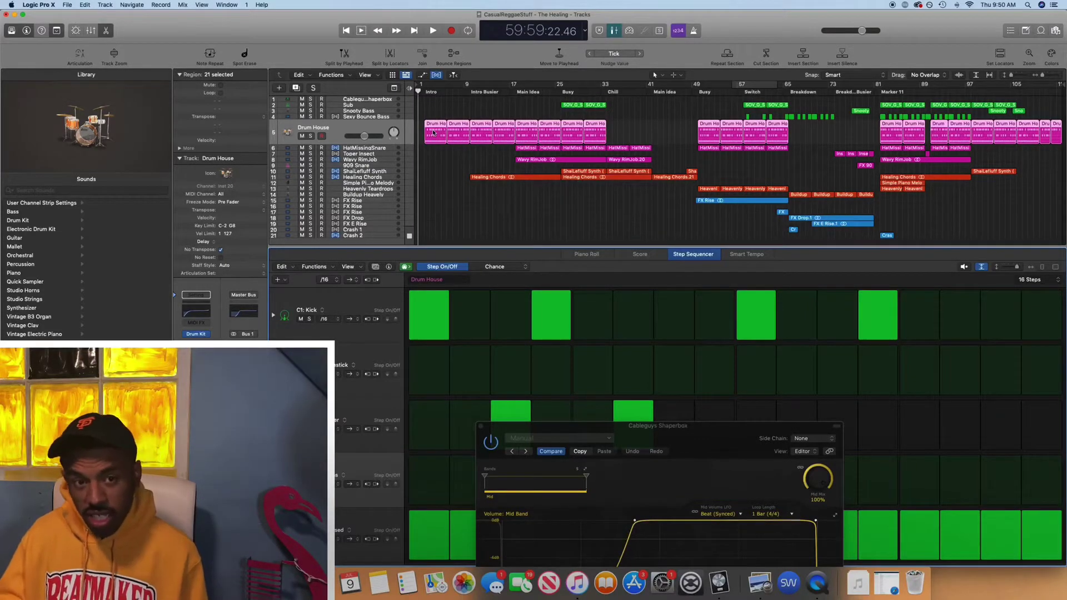
Move the ShaperBox window back down and select the Drum House track's regions
double_click(600, 425)
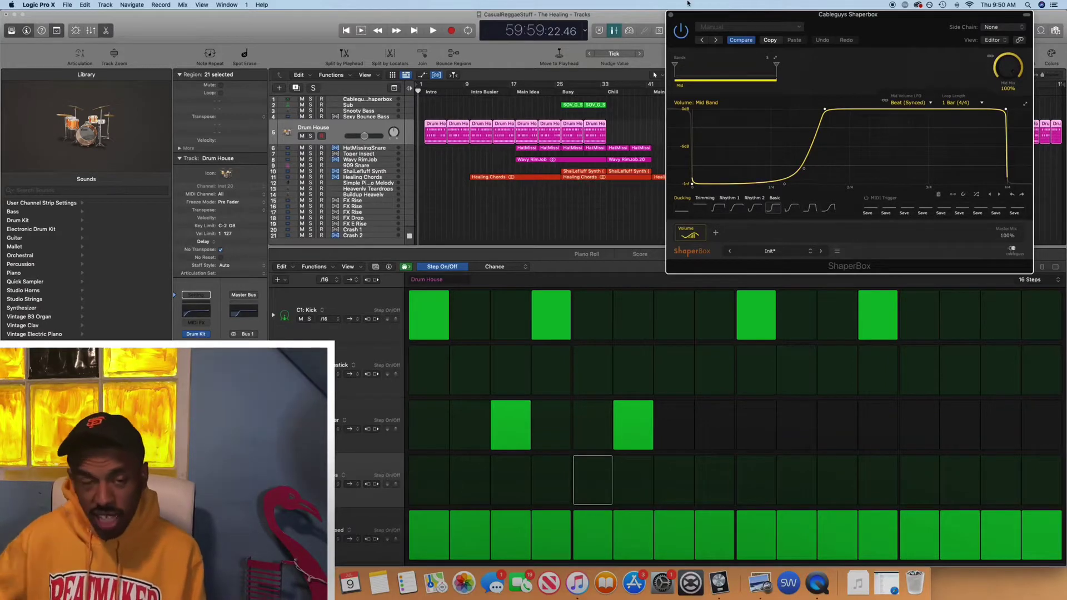
drag(685, 17, 472, 359)
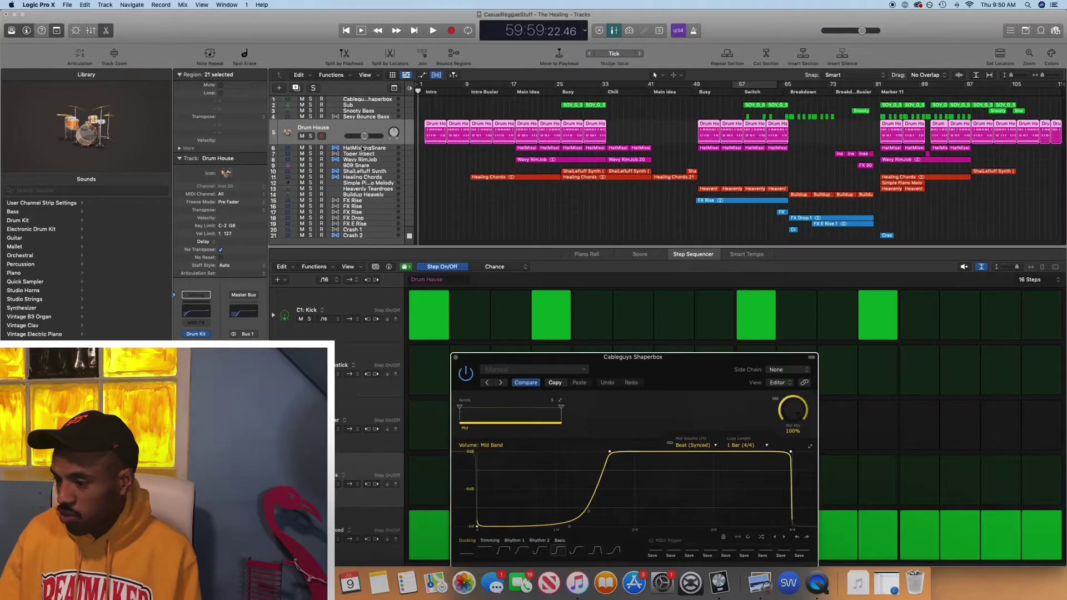
click(333, 148)
click(356, 123)
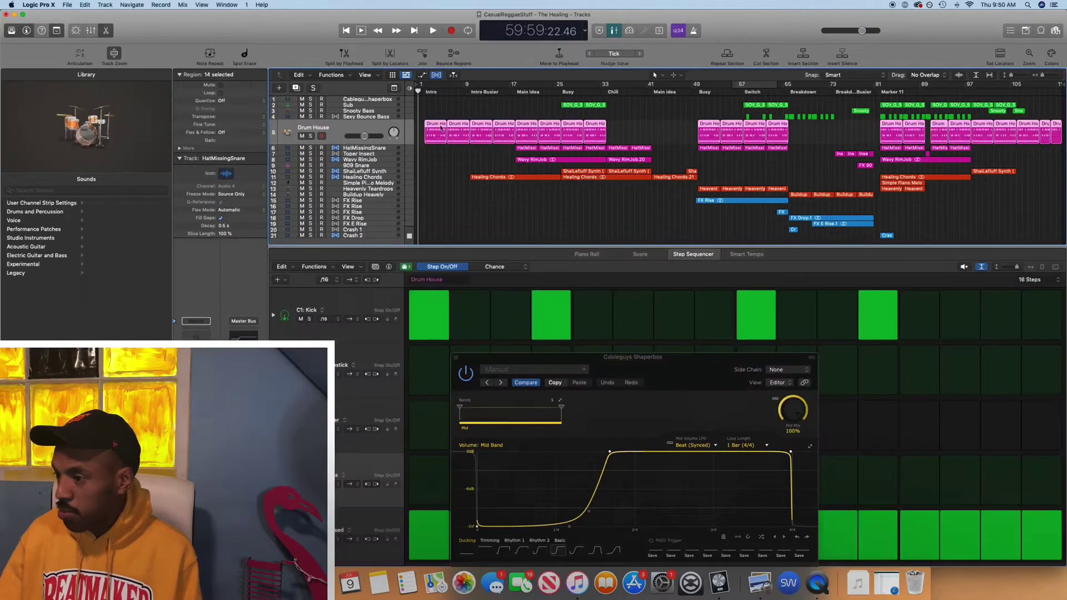
Option-drag the Drum House regions onto the Cableguys Shaperbox track and check the copies
drag(435, 134, 375, 100)
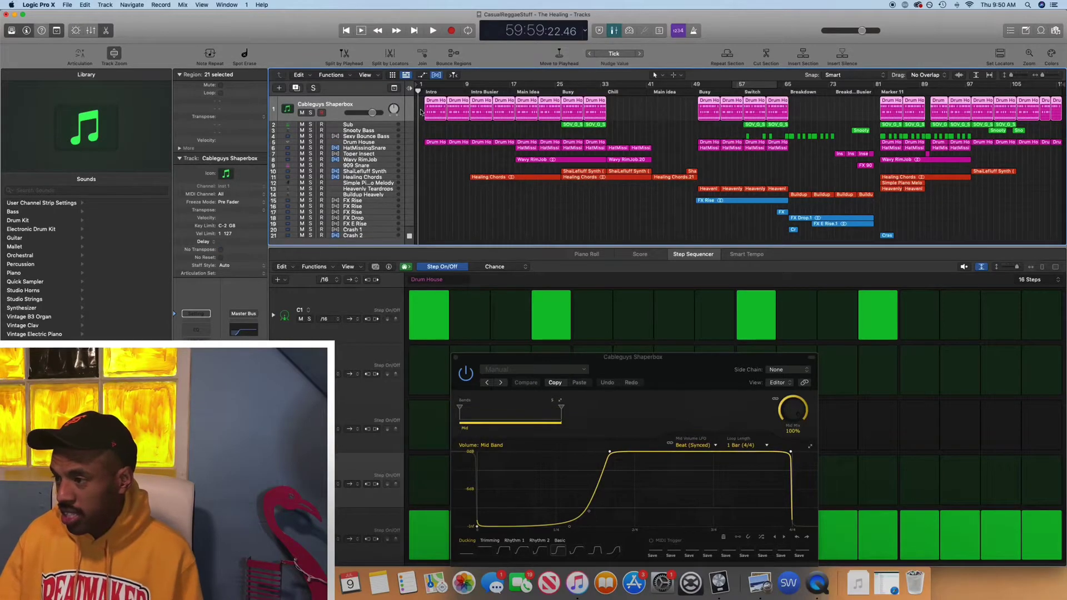
shift+click(1048, 100)
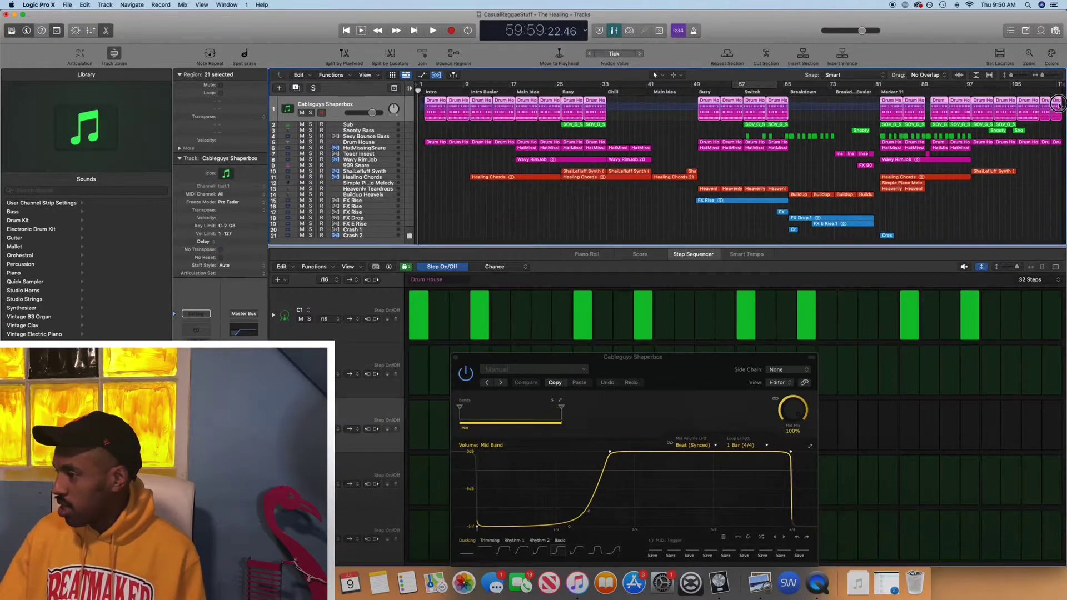
shift+click(1049, 100)
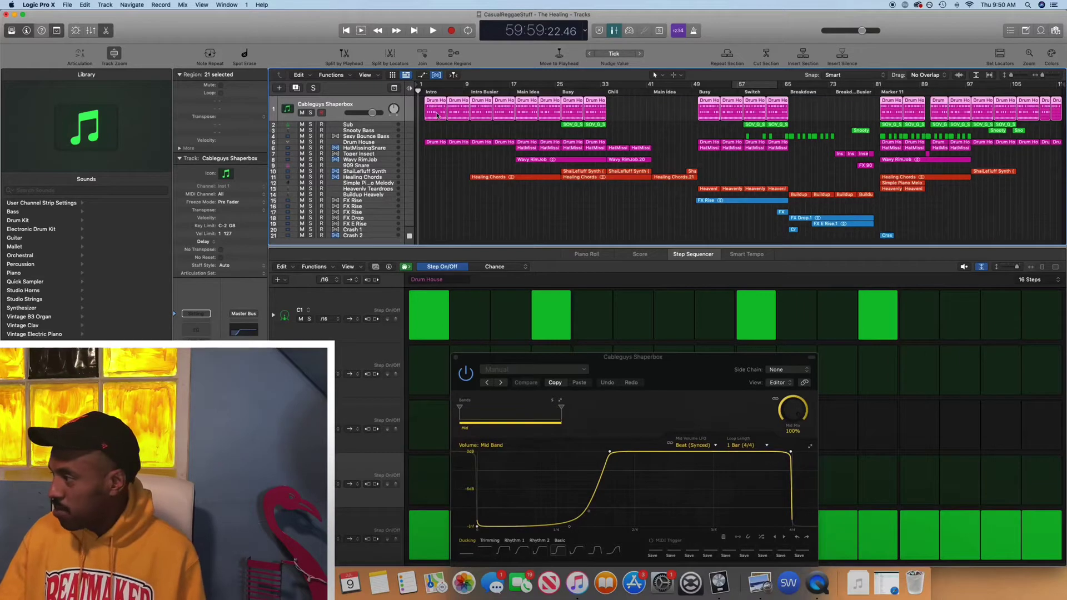
Clear all 16 bottom-row steps and steps 3 and 6 of the third row
key(e)
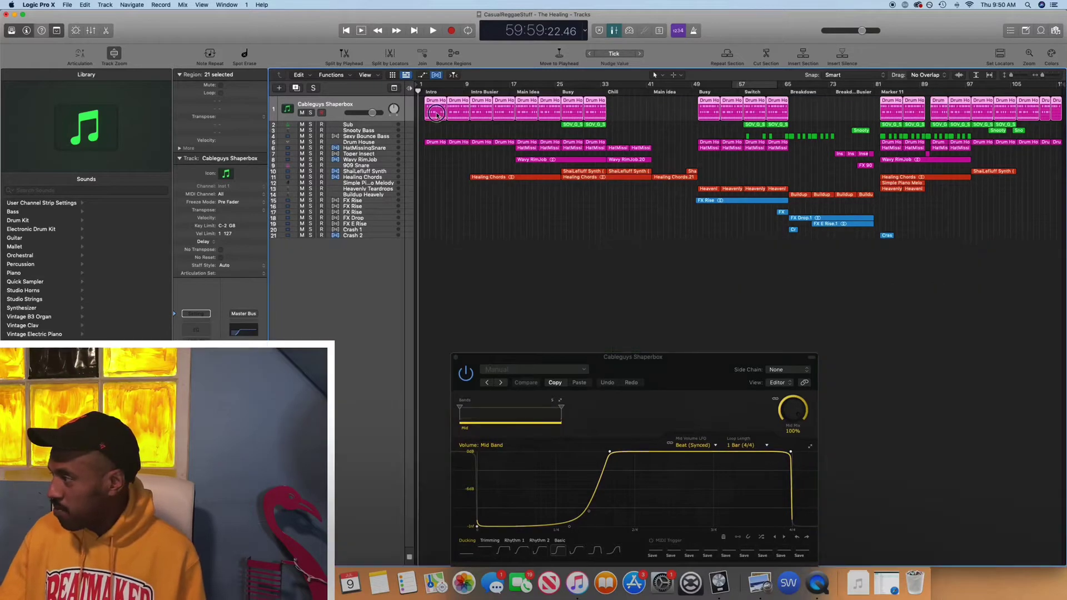
key(e)
click(455, 357)
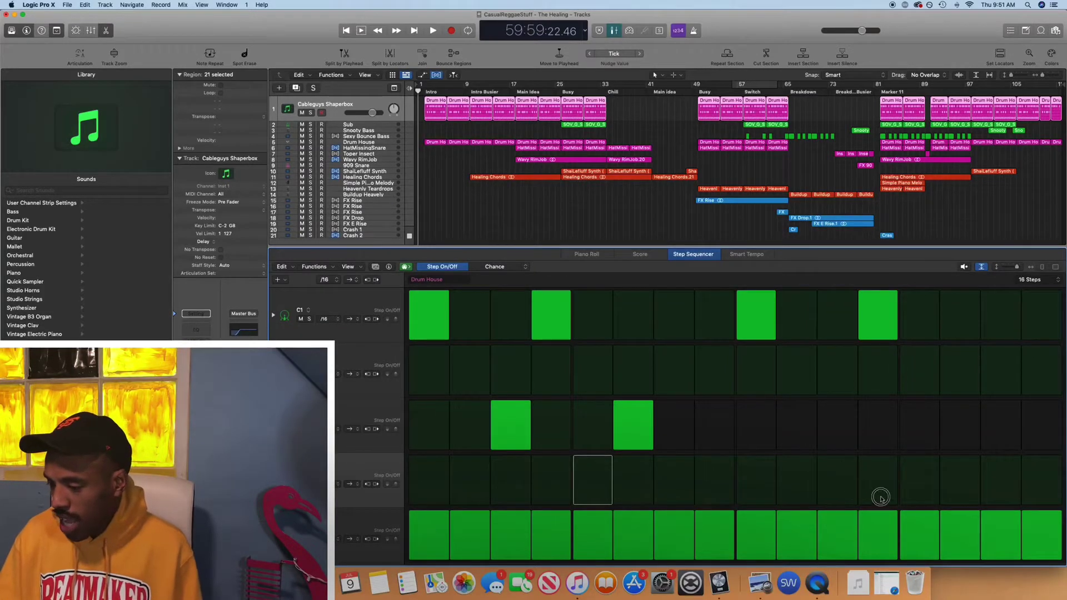
click(434, 535)
drag(452, 534, 903, 530)
click(966, 517)
click(935, 532)
click(1008, 530)
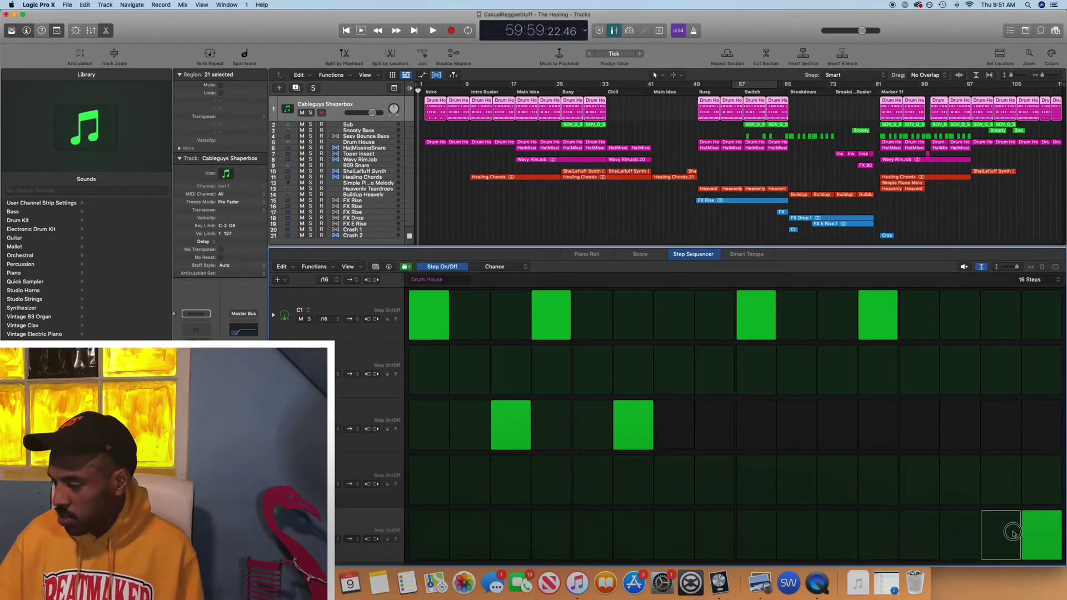
click(1040, 532)
click(509, 445)
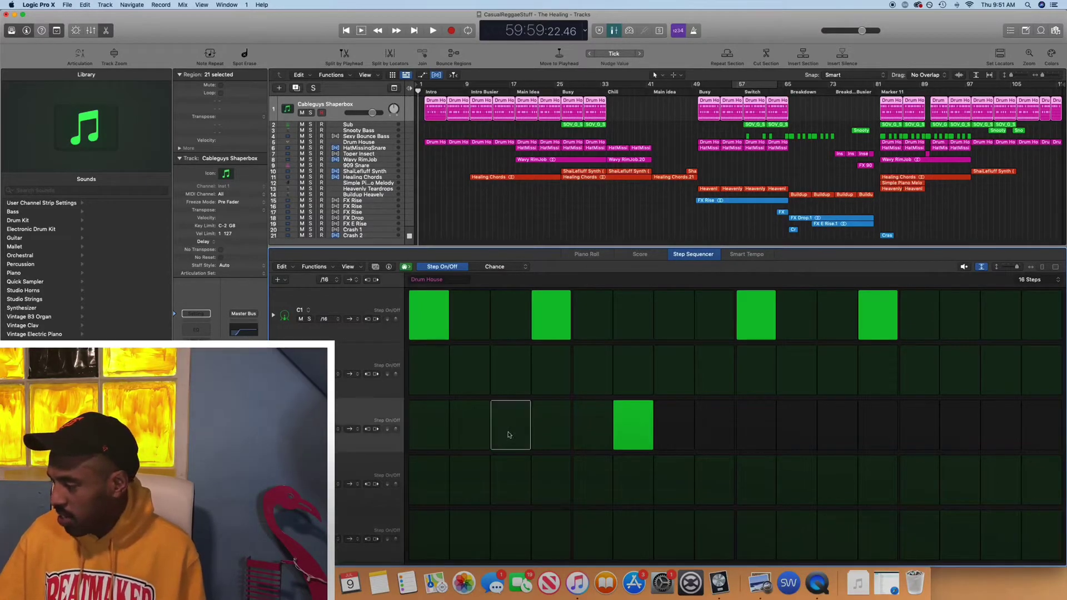
click(629, 426)
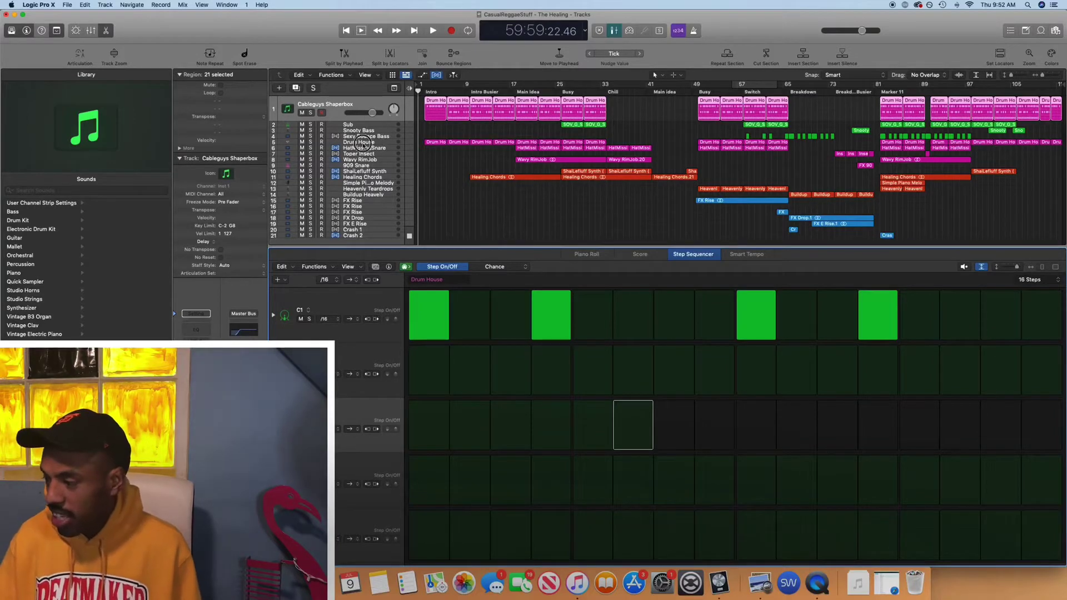
Solo Drum House, audition a cycle over bars 1–9, then unsolo it
click(317, 143)
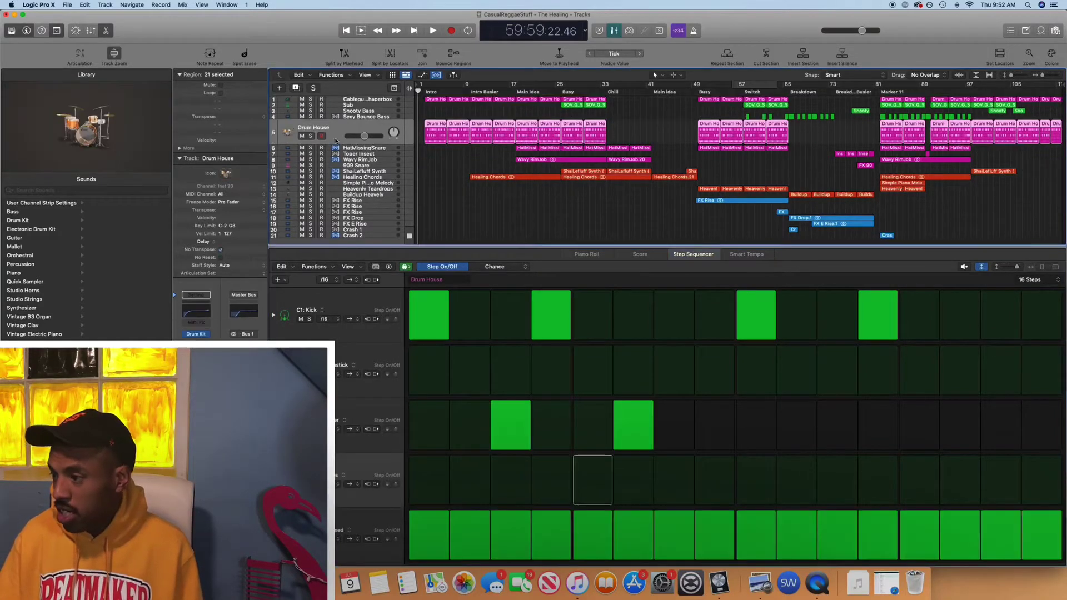
click(312, 136)
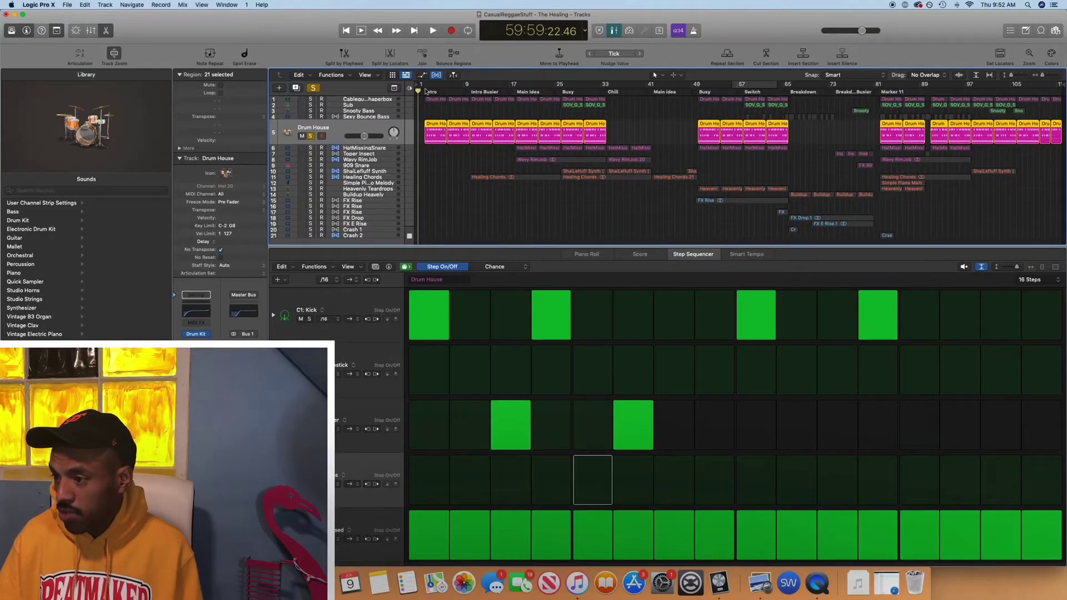
drag(425, 85, 464, 85)
key(space)
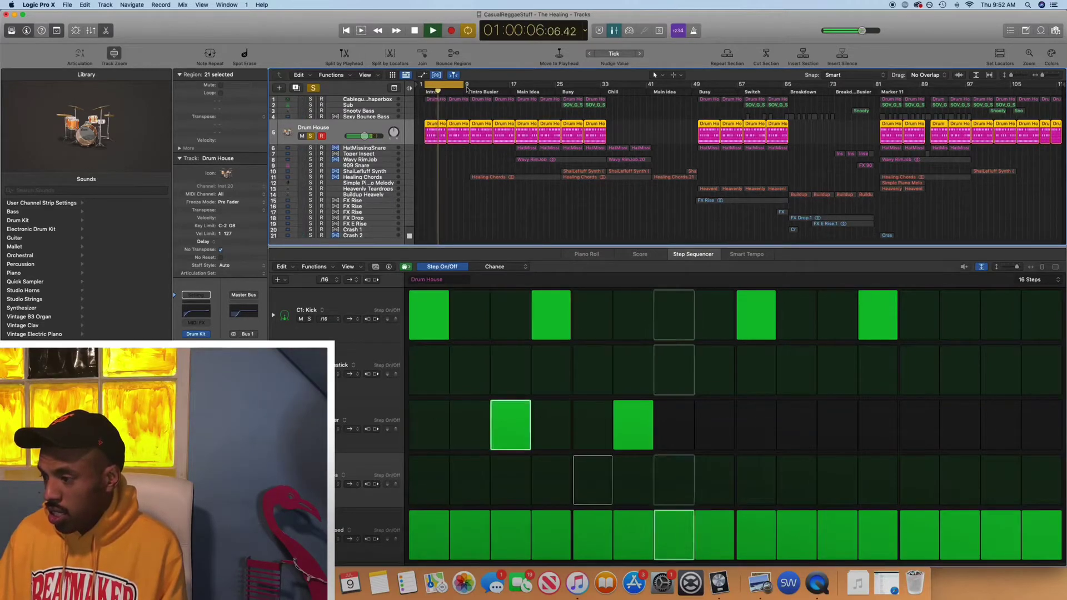
key(space)
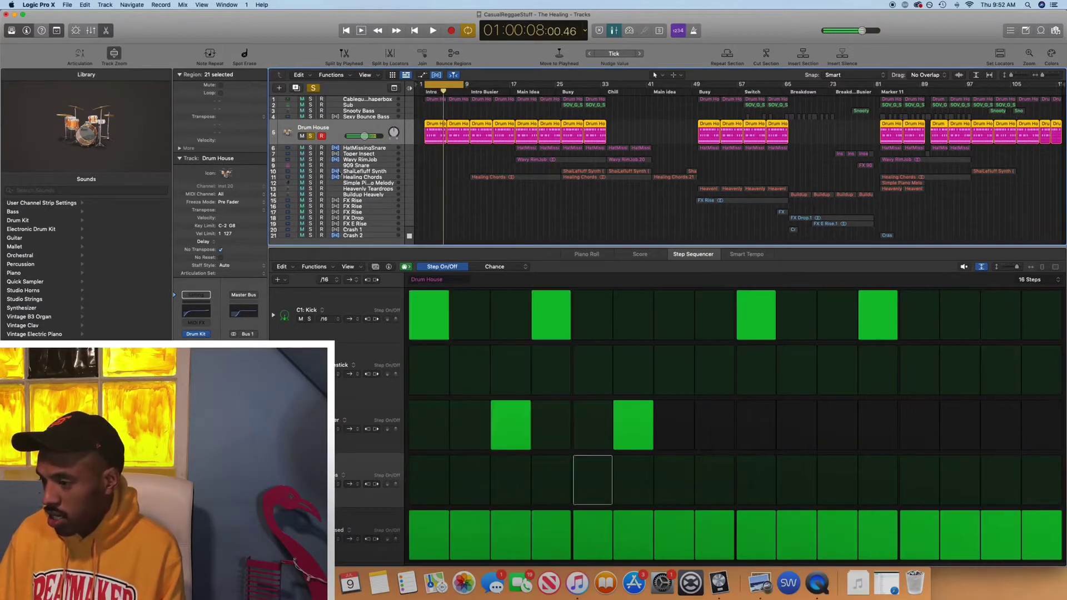
click(310, 137)
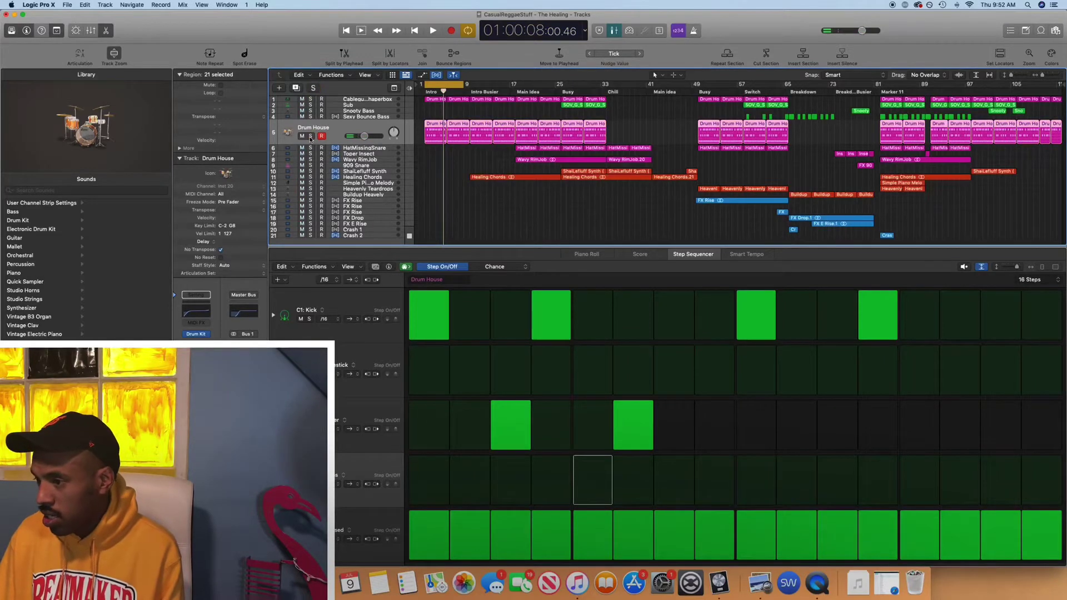
Turn off the cycle and paste the Drum House regions onto the Cableguys Shaperbox track
click(338, 101)
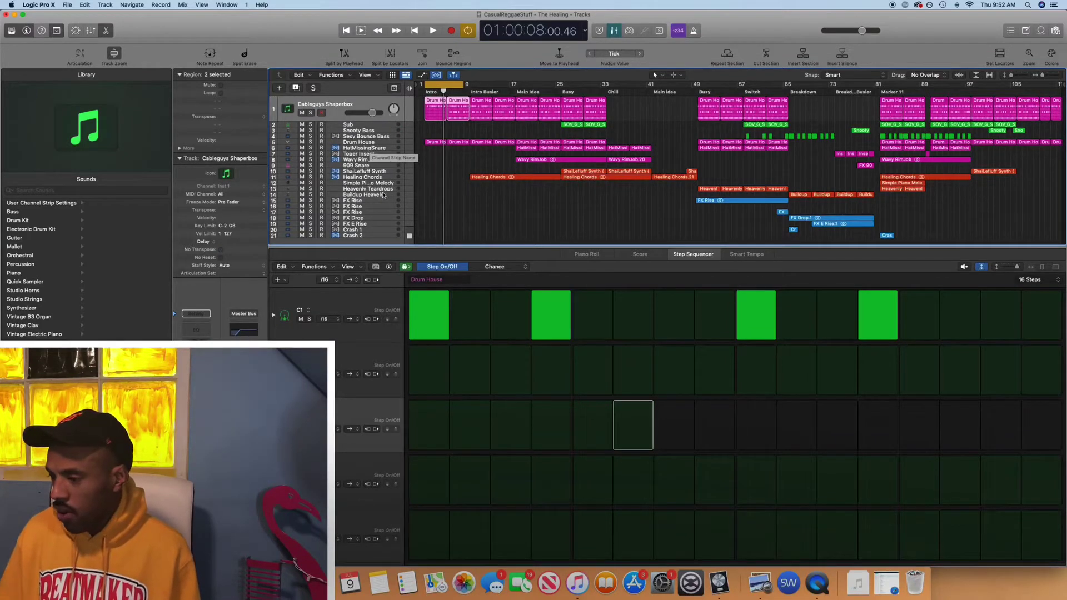
click(426, 82)
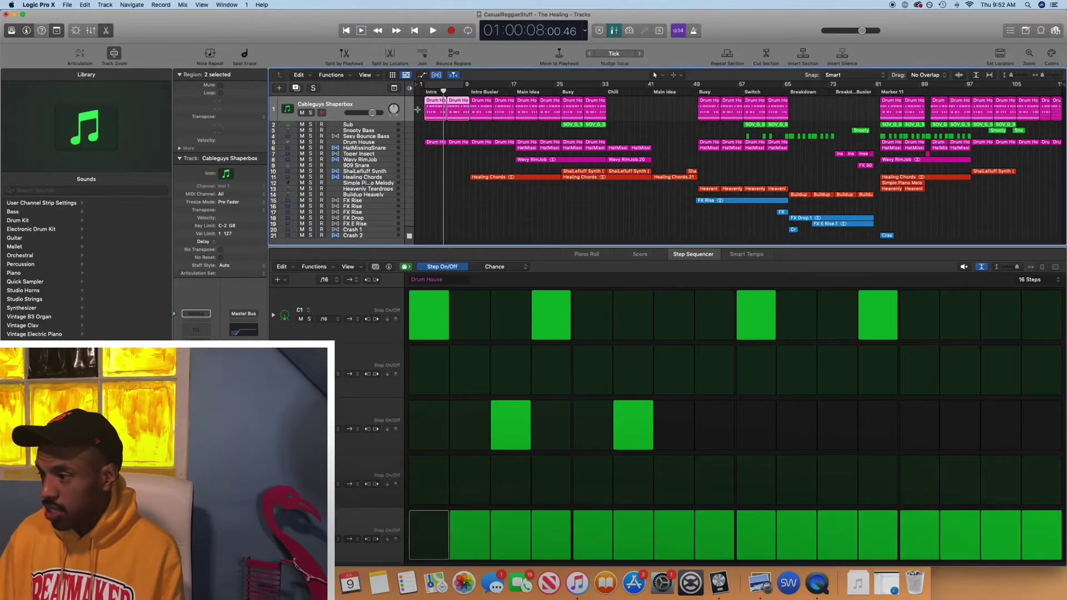
click(84, 4)
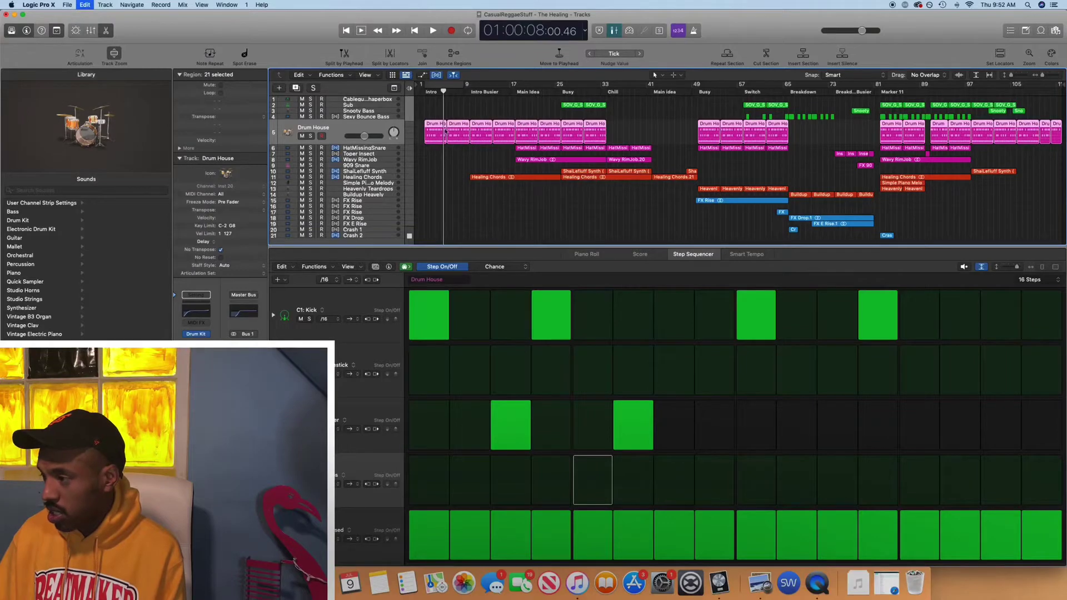
key(super+v)
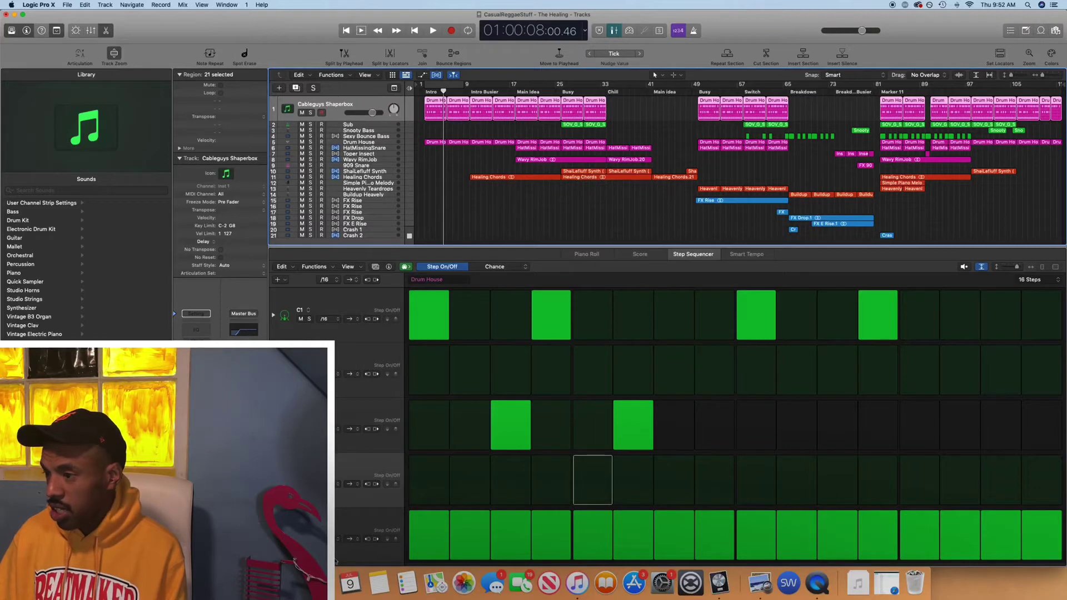
Clear the bottom sequencer row, undo it, and reselect all the copied regions
drag(417, 539, 1044, 525)
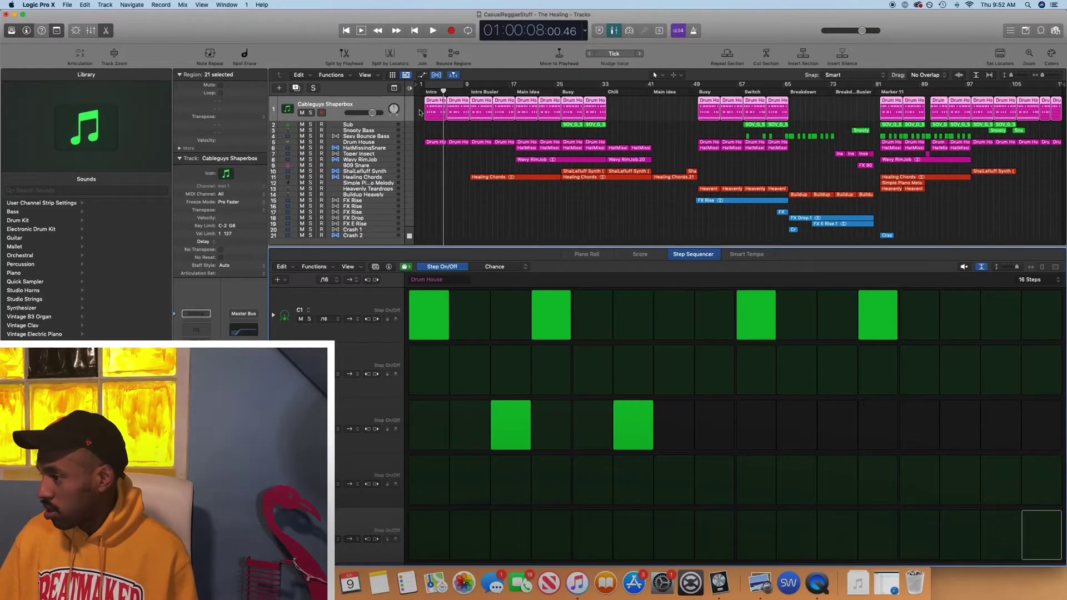
key(super+z)
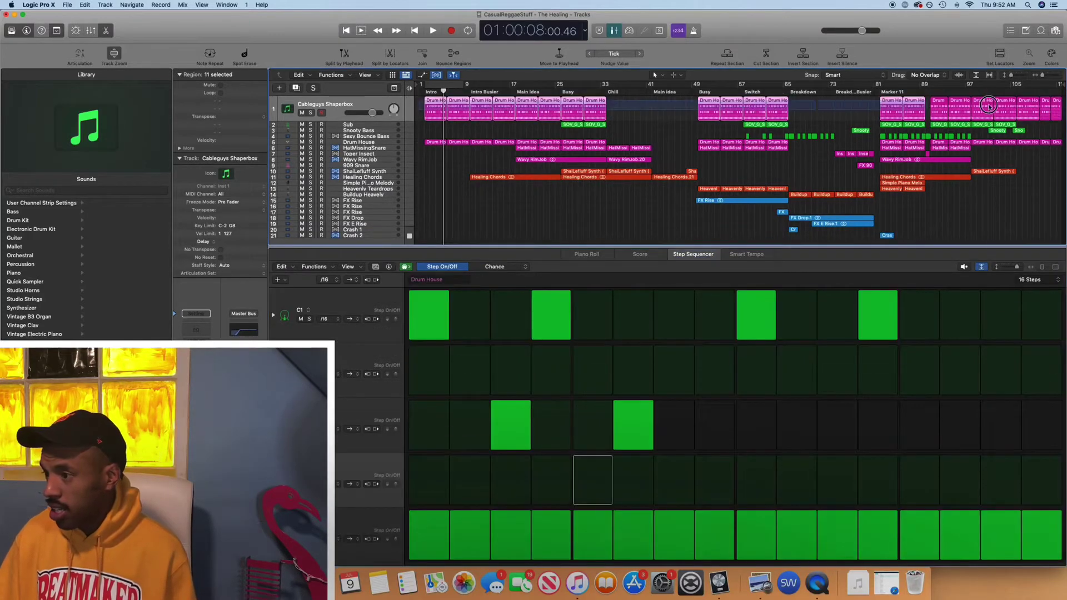
shift+click(1036, 105)
shift+click(1036, 104)
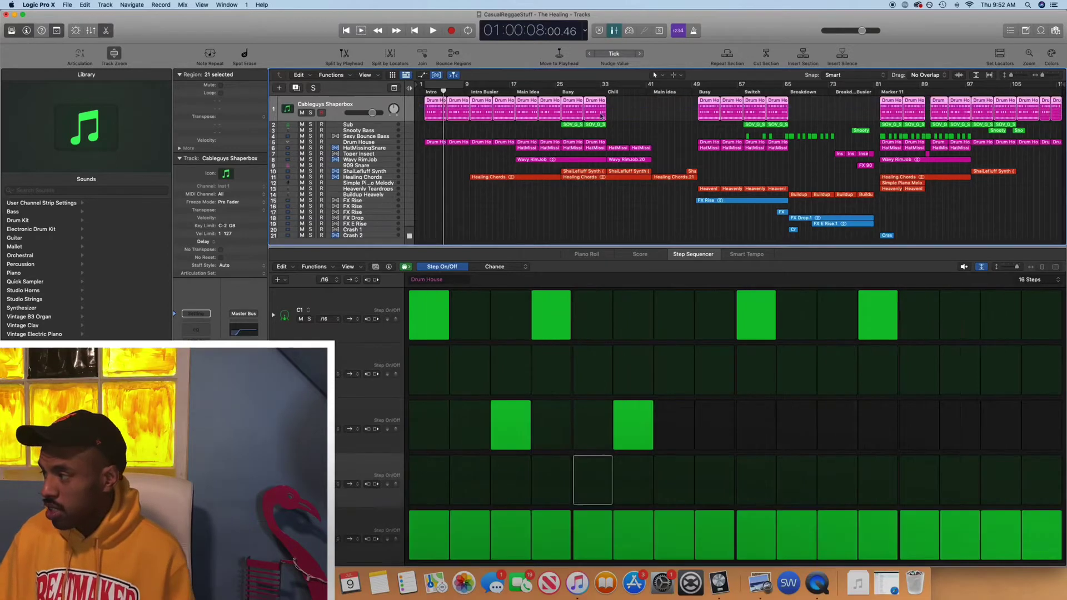
Convert the copied regions to MIDI and delete the F#1 and one other note row
right_click(577, 114)
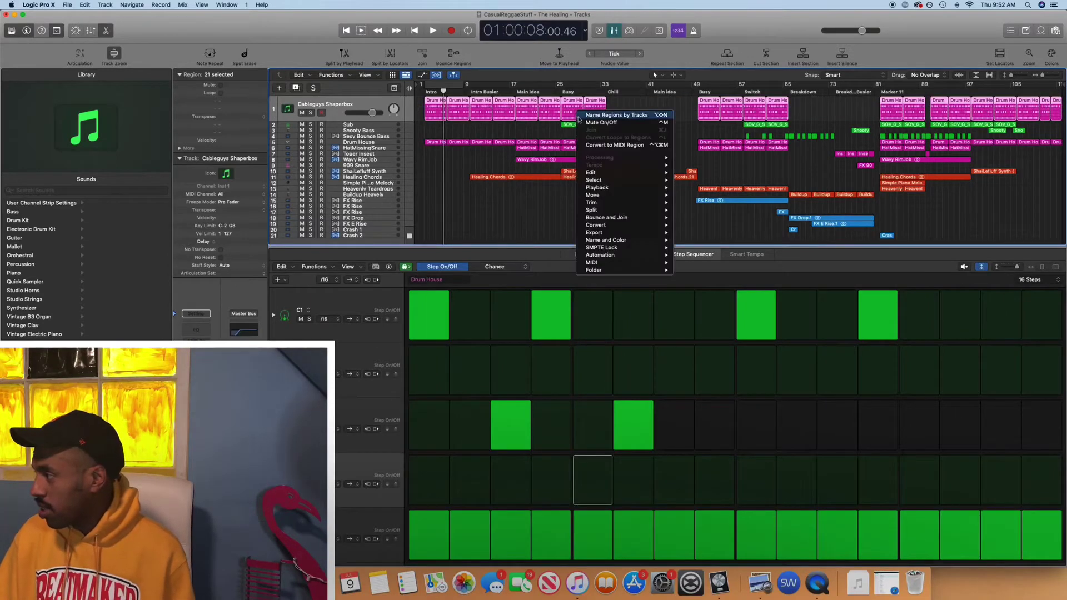
click(588, 145)
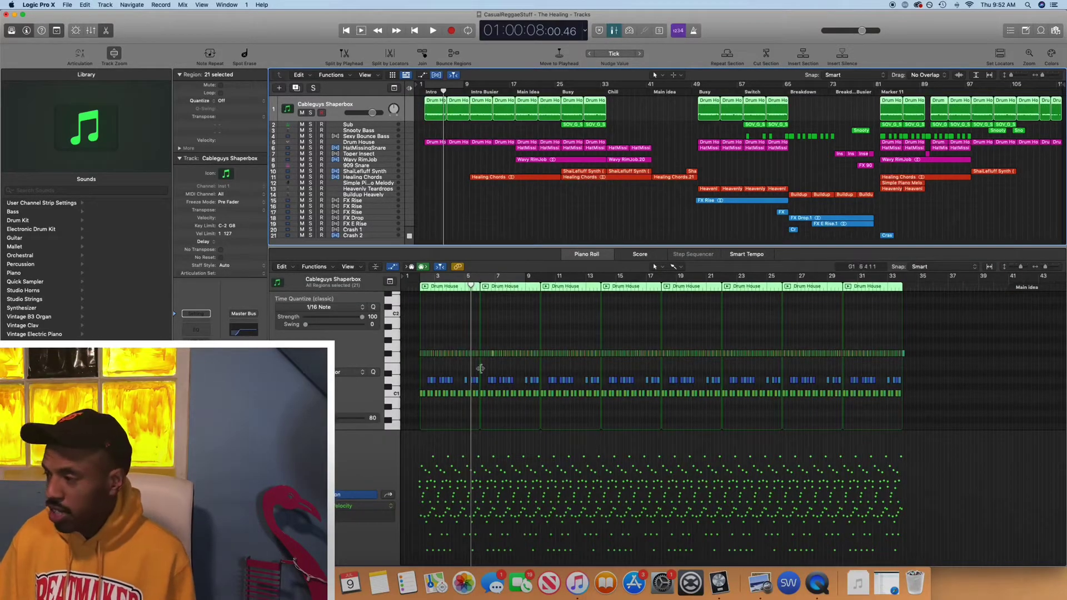
click(389, 356)
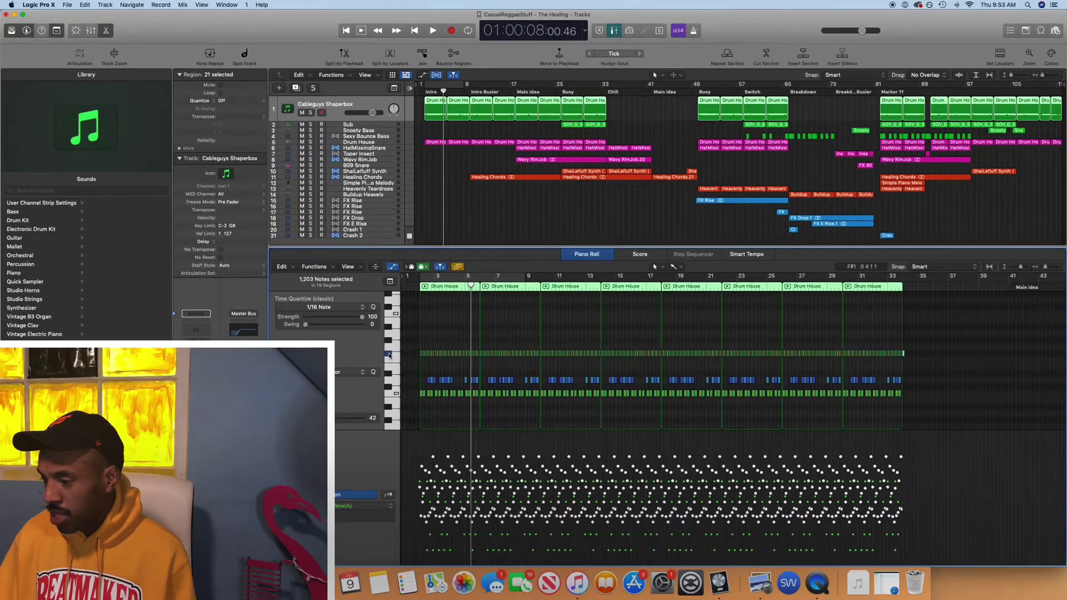
key(Delete)
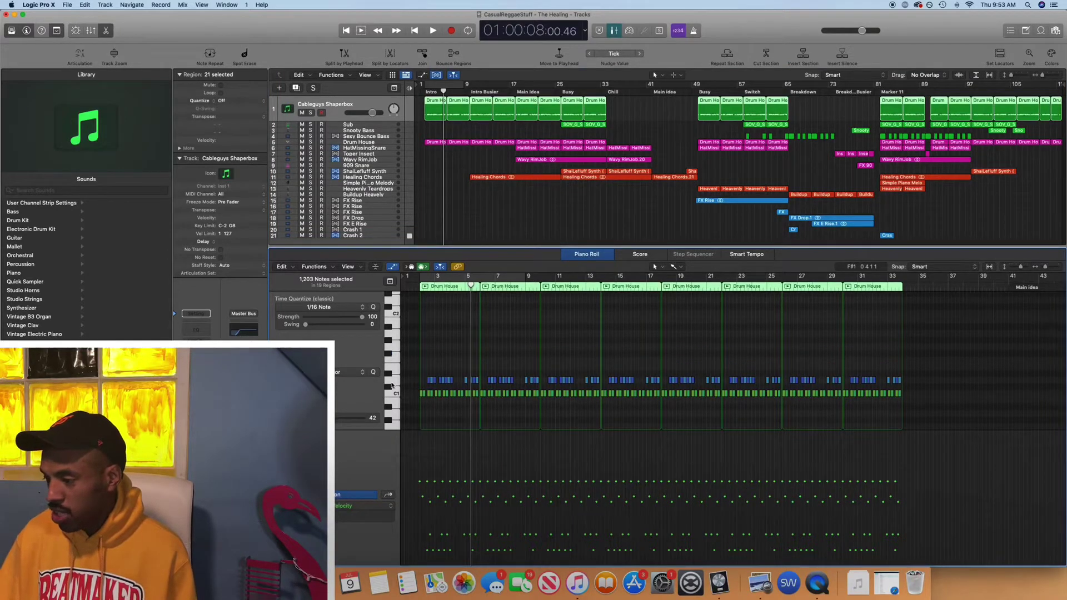
click(392, 379)
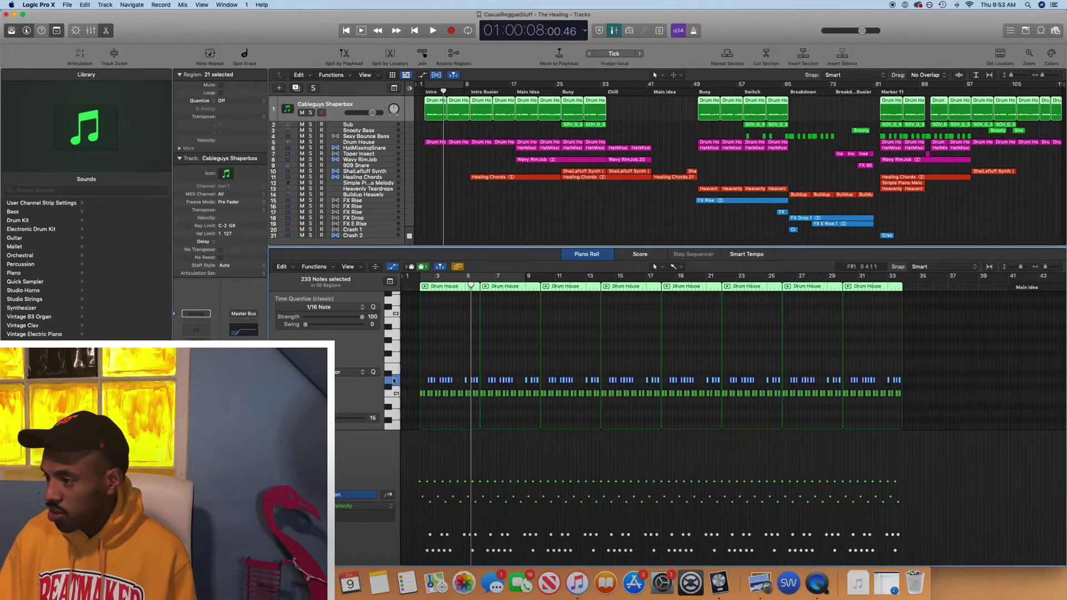
key(Delete)
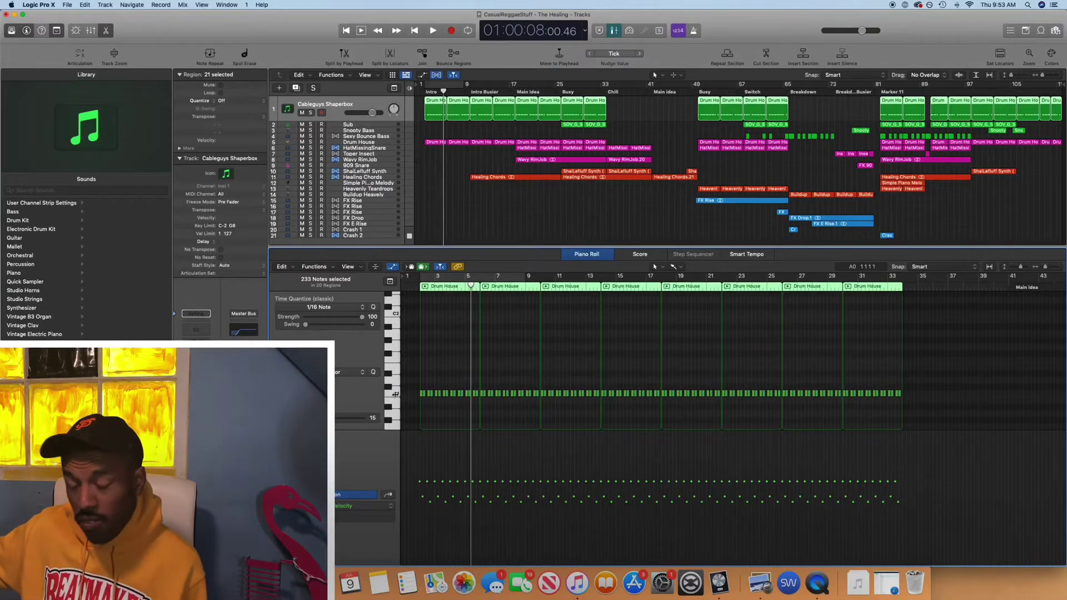
Select the A0 notes, zoom in, and play a cycle over bars 1–9
click(395, 394)
key(super+Right)
key(super+Right)
key(super+Right)
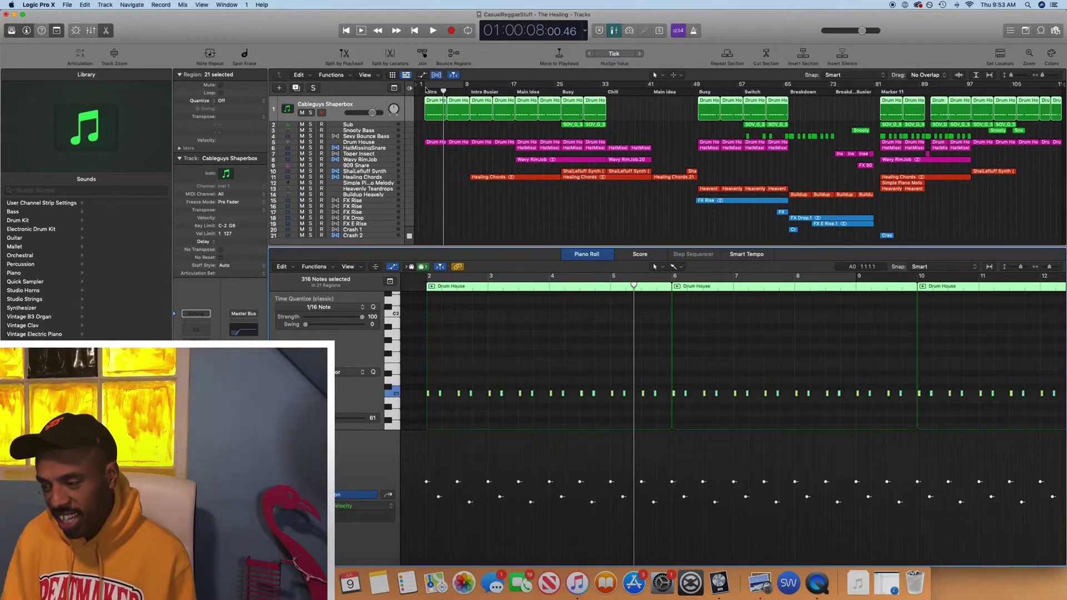
drag(426, 86, 467, 85)
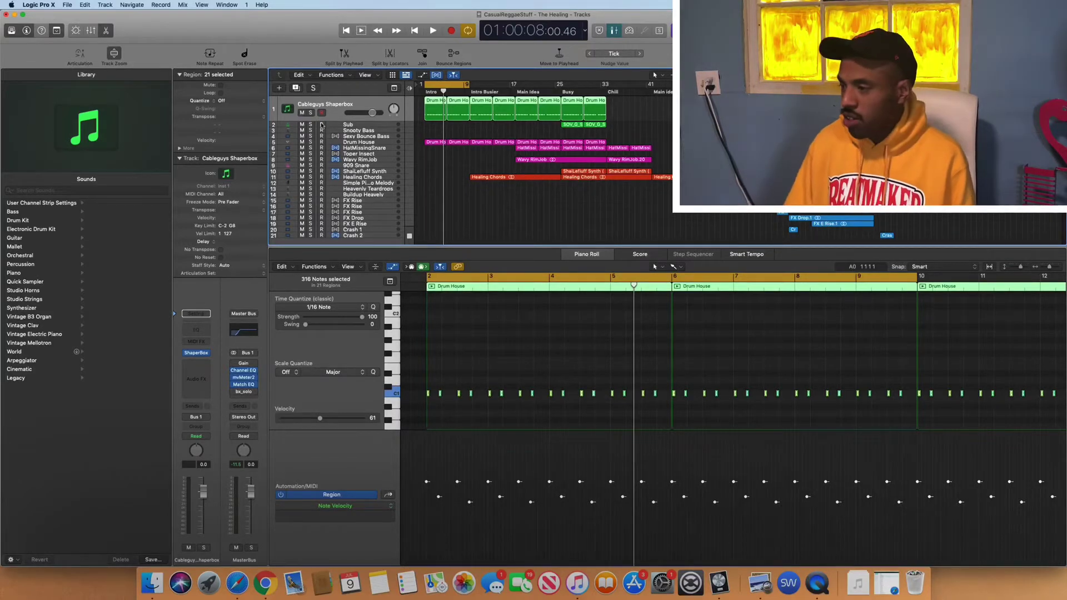
key(space)
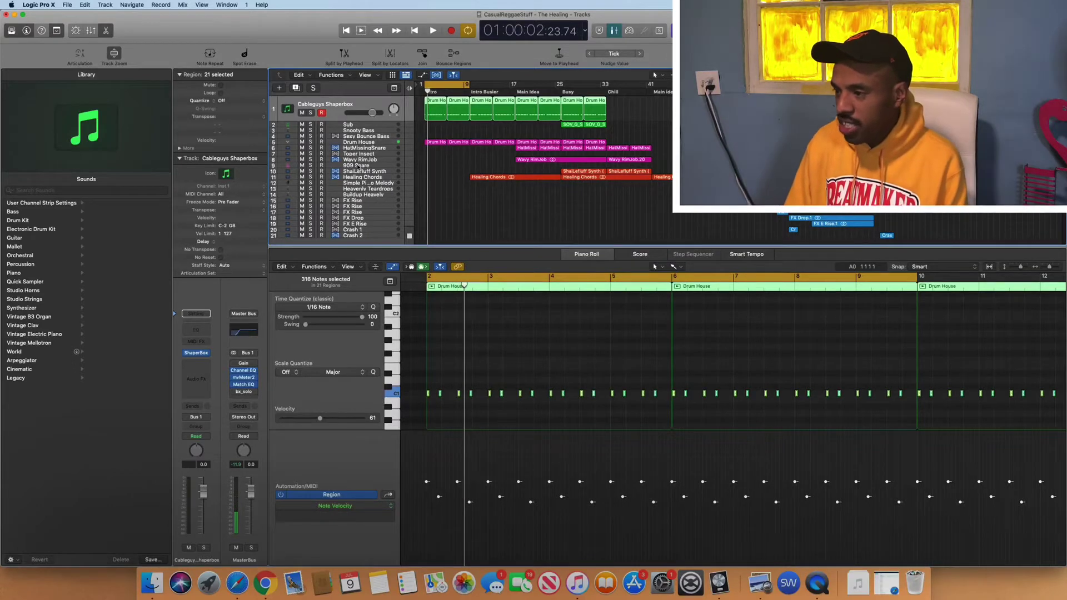
Open the ShaperBox window, reposition it, and select the Buildup Heavely track
click(196, 354)
drag(720, 377, 490, 158)
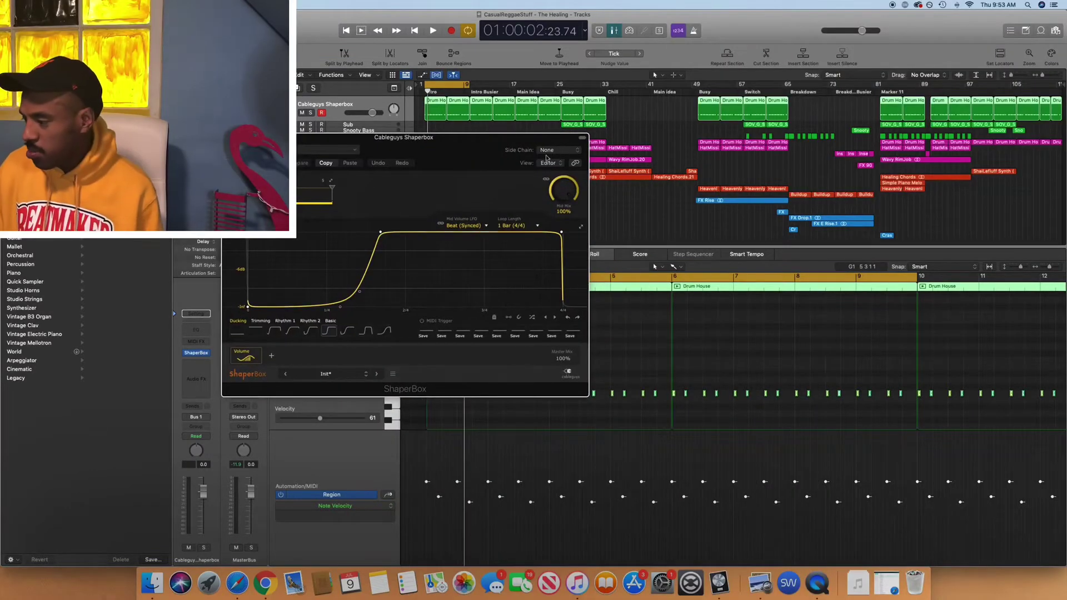
drag(409, 145, 978, 143)
click(378, 176)
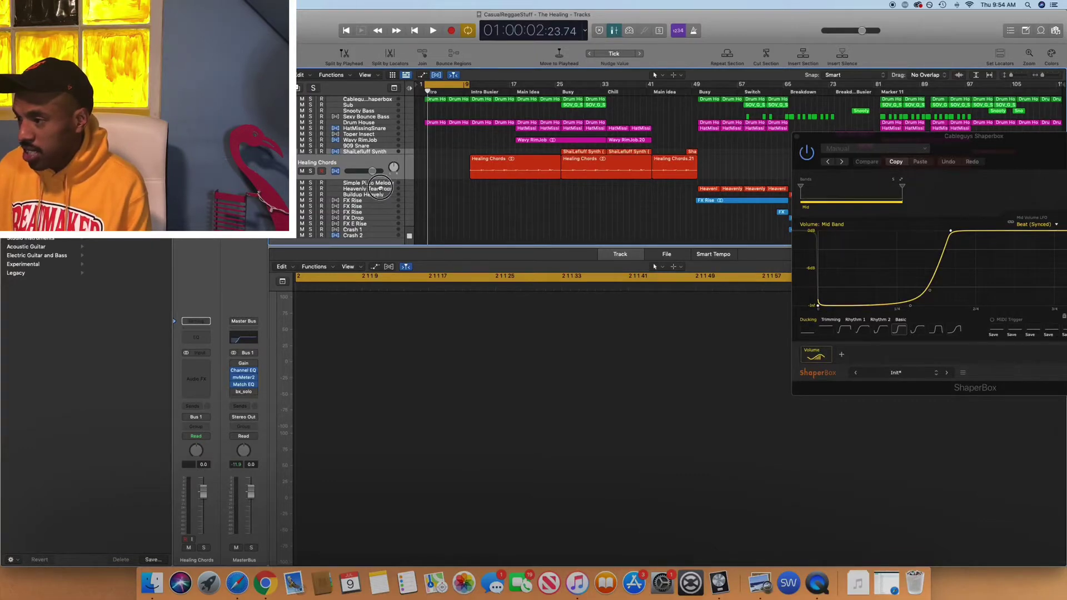
click(381, 194)
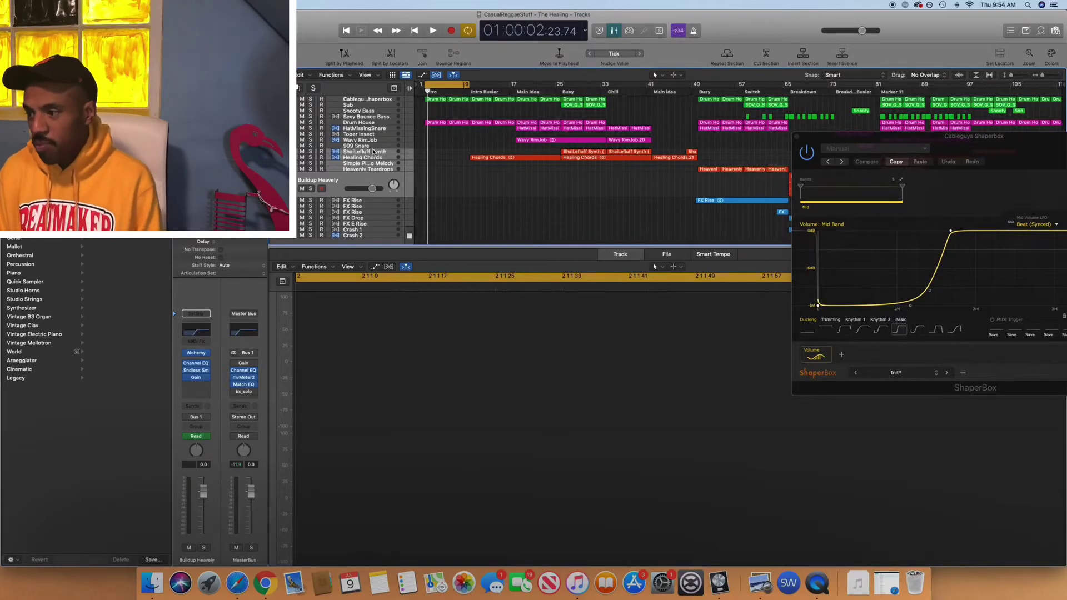
drag(912, 144, 558, 310)
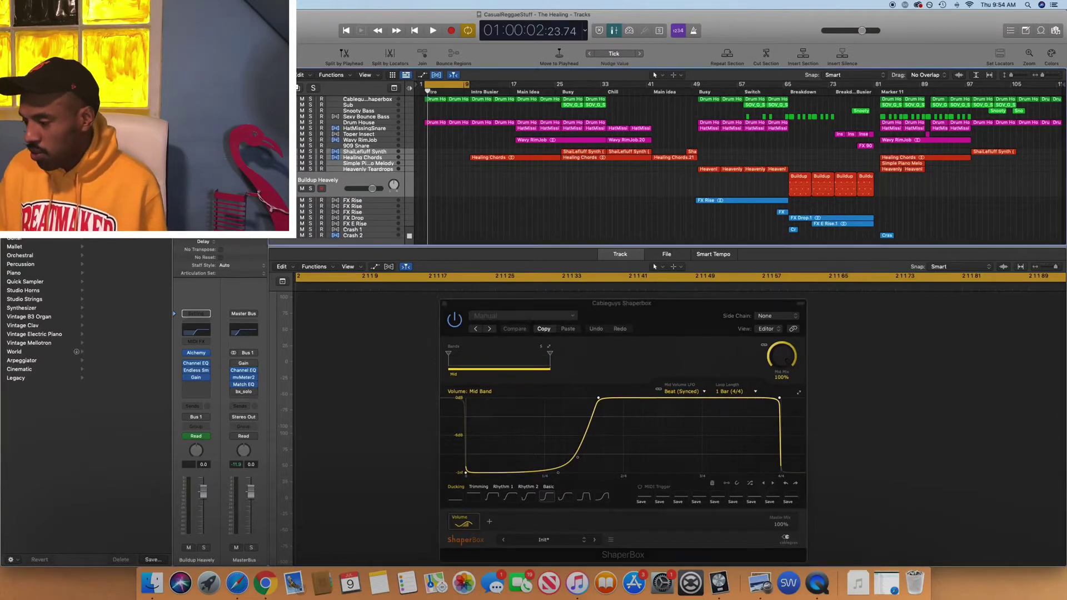
Show the Mixer and close ShaperBox, leaving the channel's output routing unchanged
key(x)
click(446, 306)
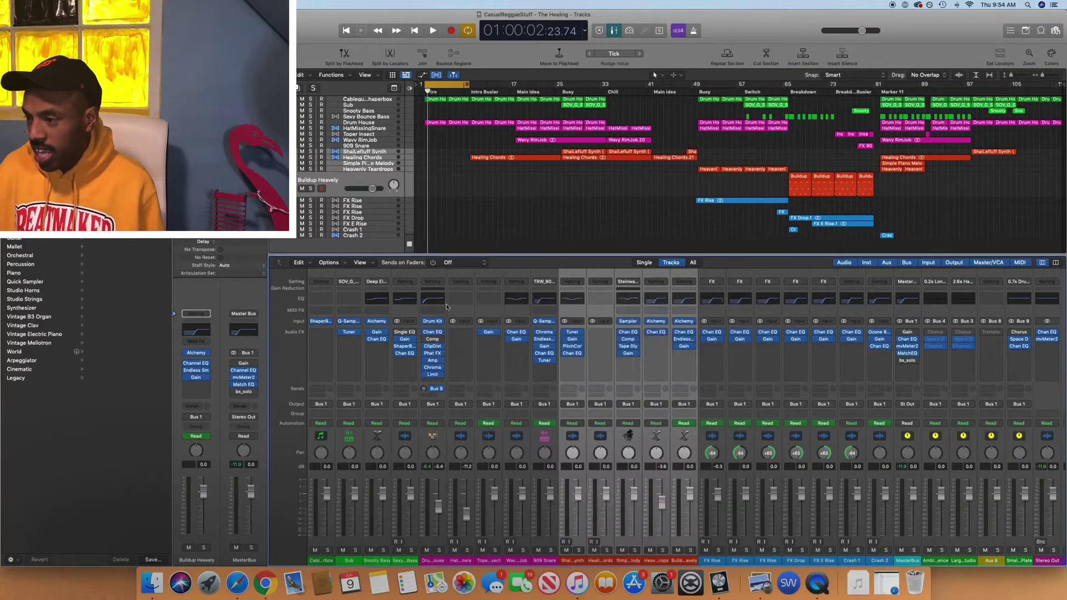
click(578, 405)
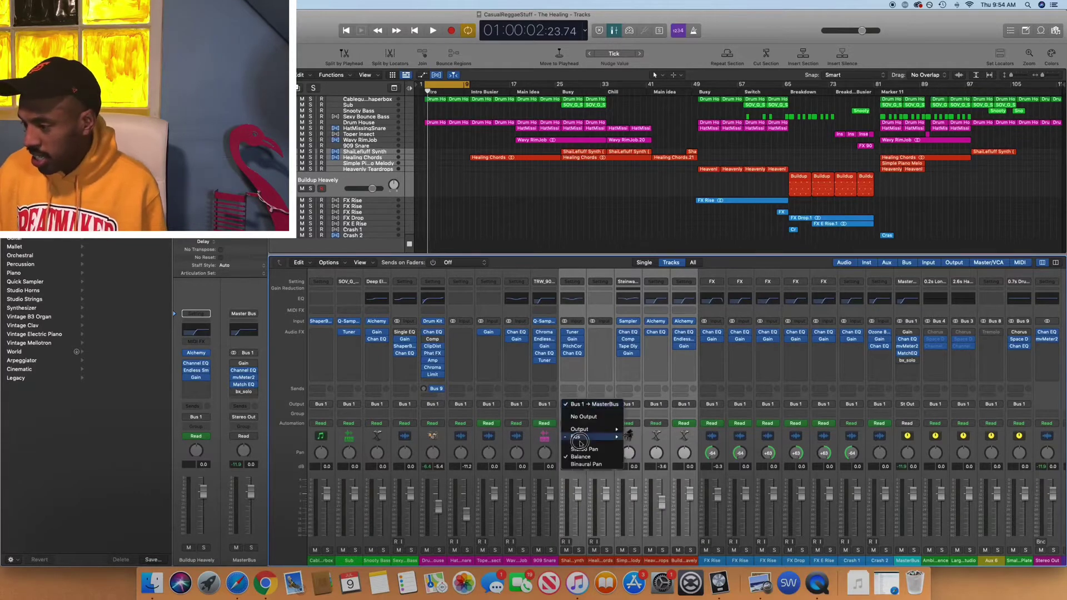
mouse_move(578, 436)
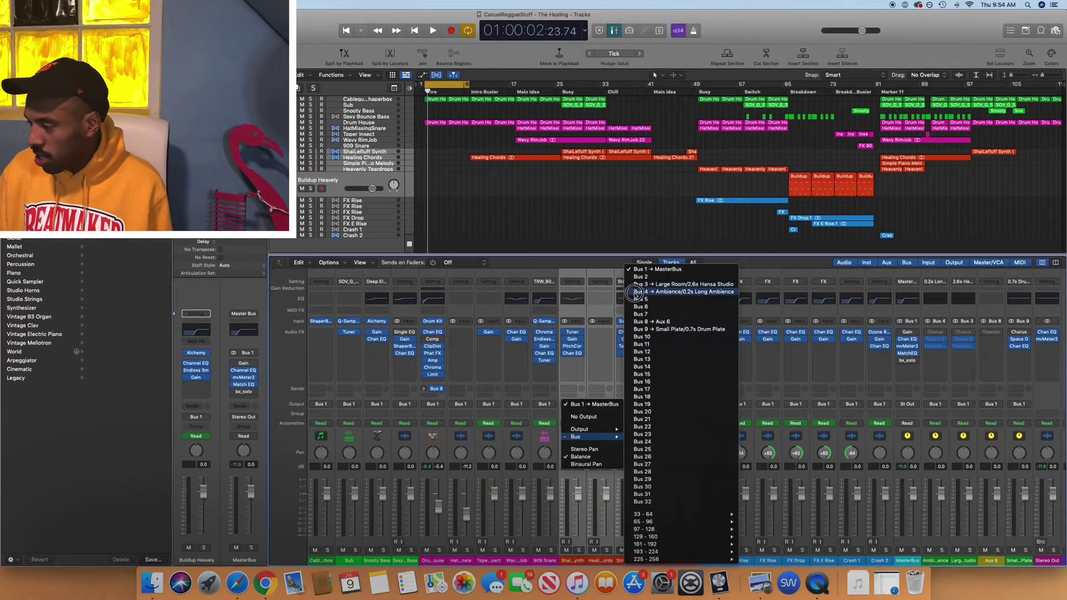
key(Escape)
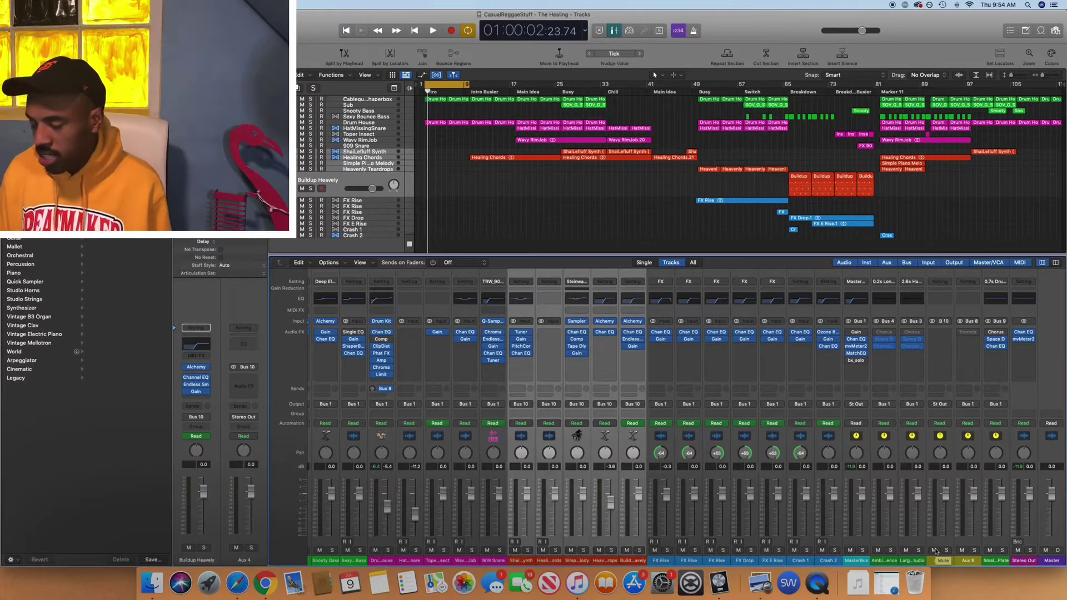
Set the Aux 4 channel's output to No Output and scroll the Mixer left
click(948, 416)
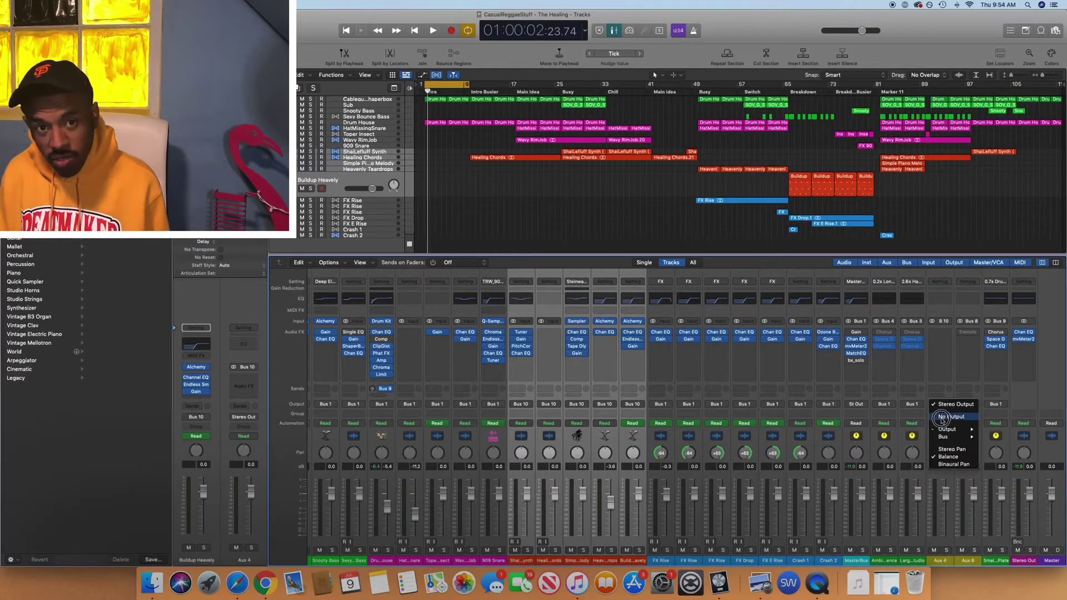
click(953, 489)
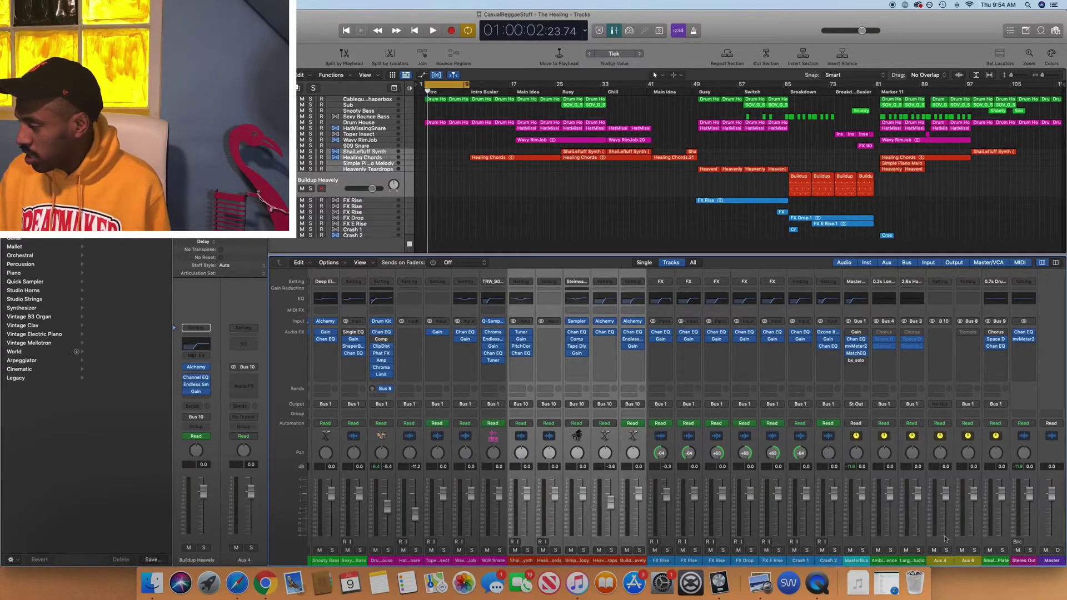
scroll(398, 275, left, 3)
Set ShaperBox's side-chain input to Bus 10
click(321, 322)
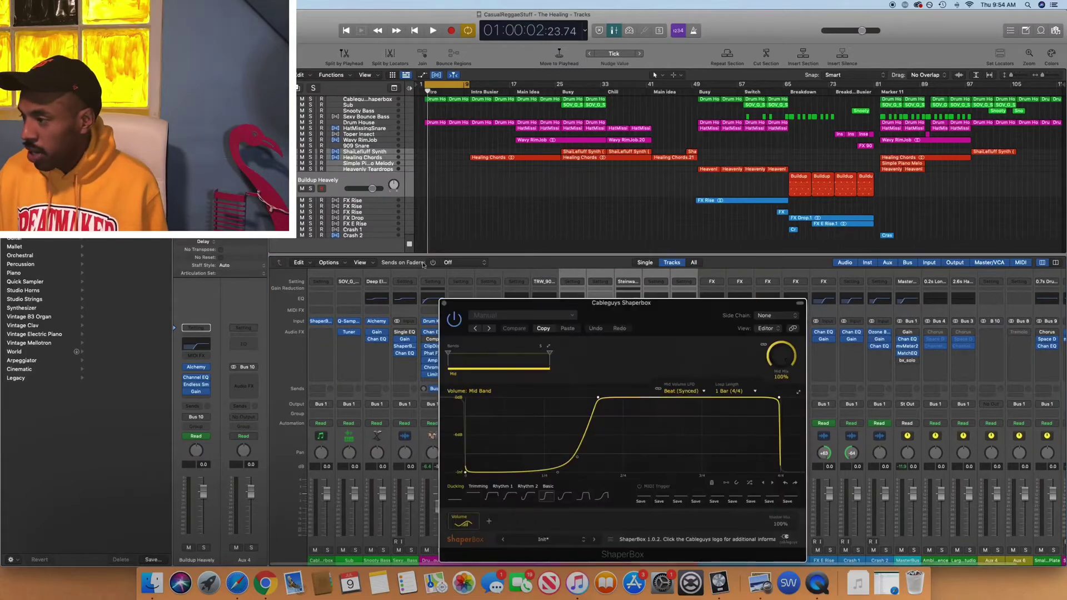
drag(751, 318, 512, 161)
click(512, 161)
mouse_move(536, 196)
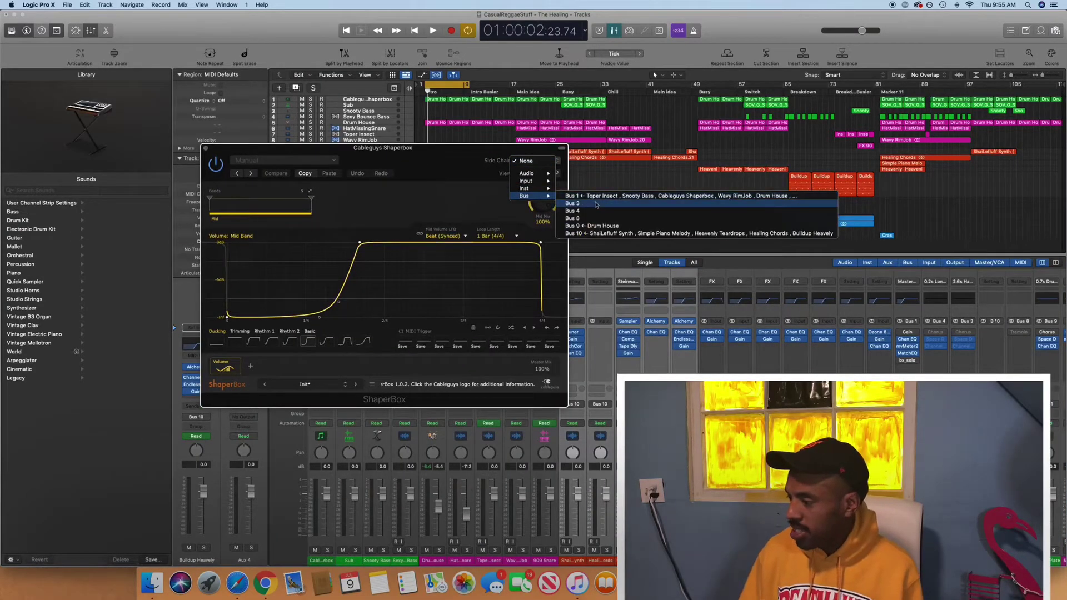
click(602, 234)
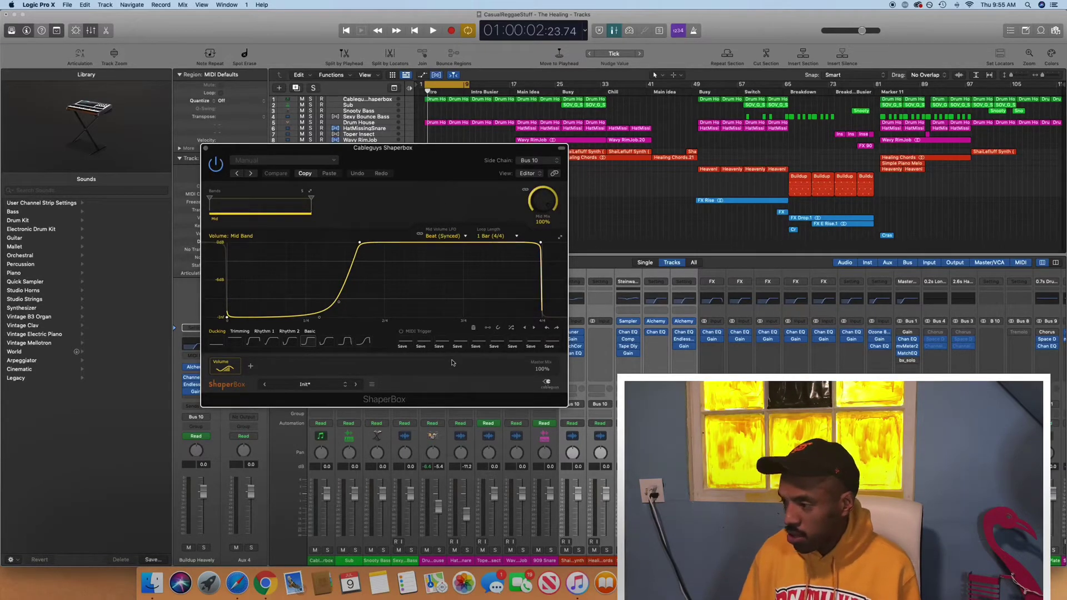
Move the cycle range to bars 17–25 and play it back briefly
drag(435, 87, 526, 88)
key(space)
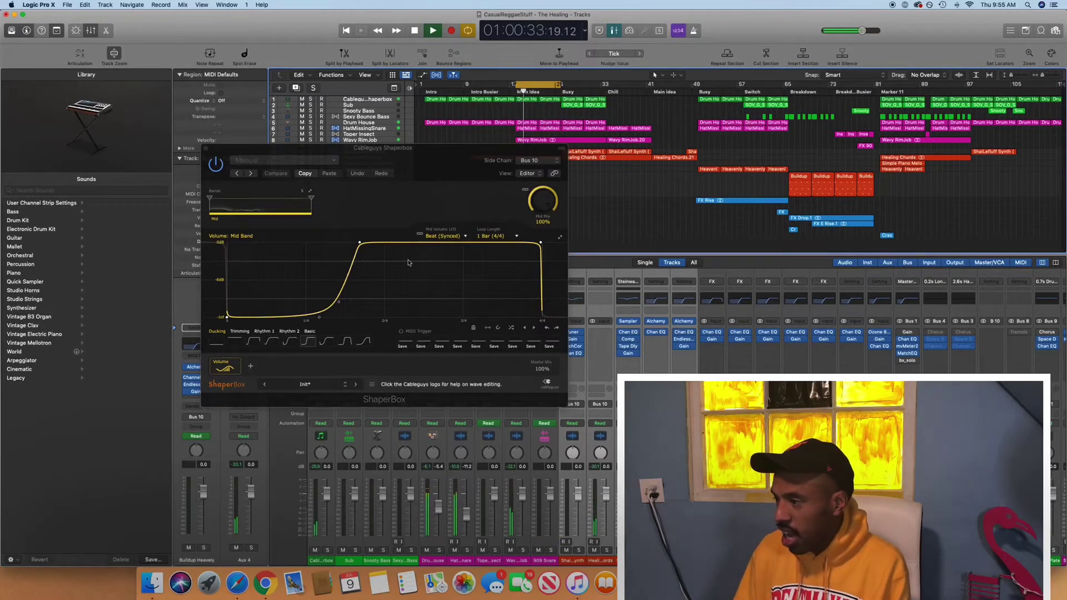
key(space)
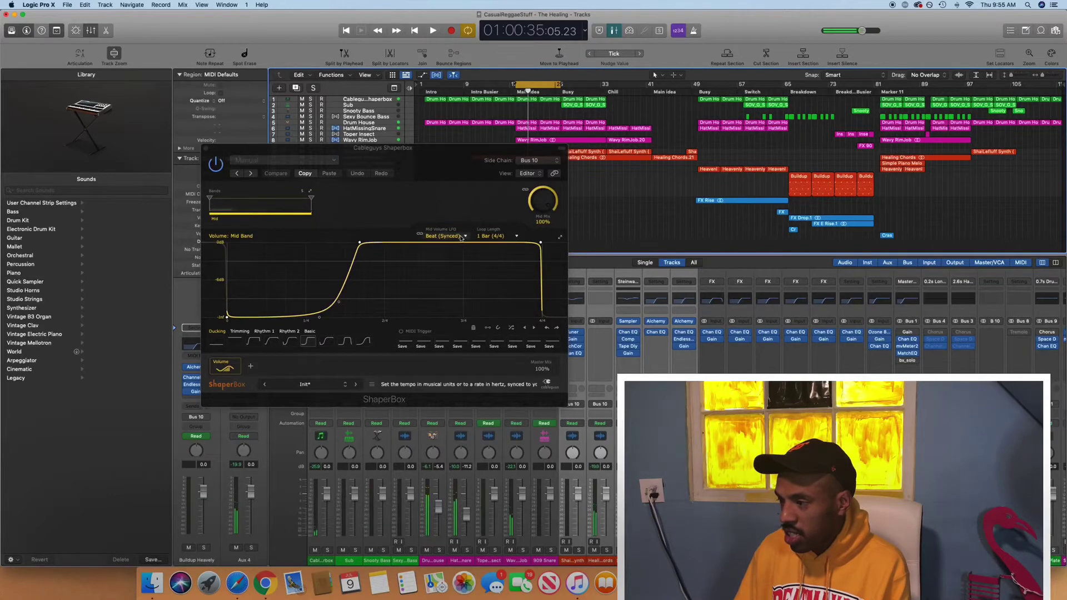
Switch the mid volume LFO to Beat (1-Shot), audition it, and move ShaperBox top right
click(461, 236)
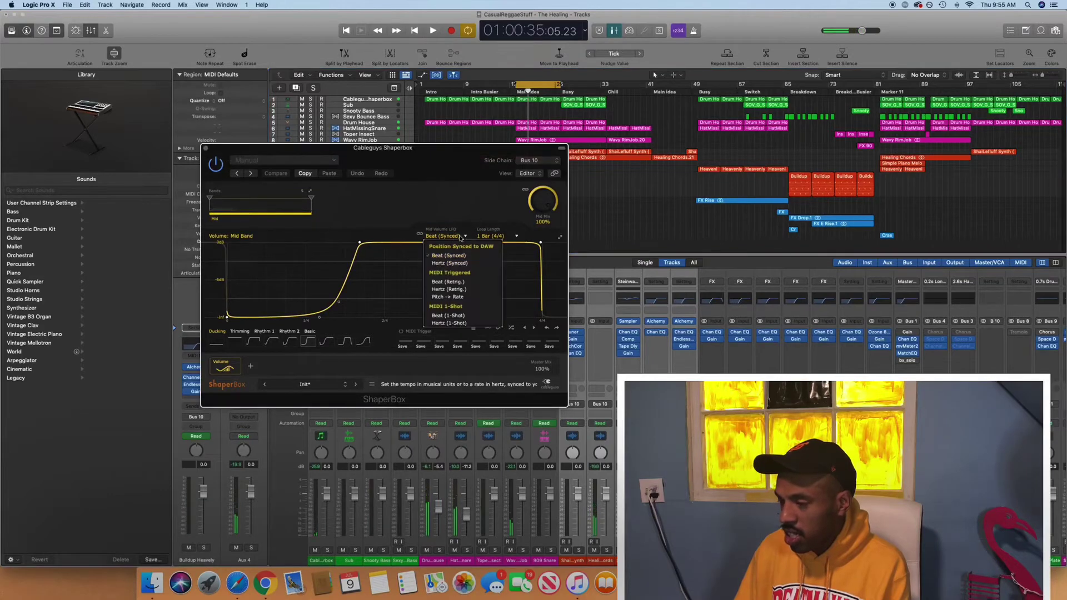
click(467, 317)
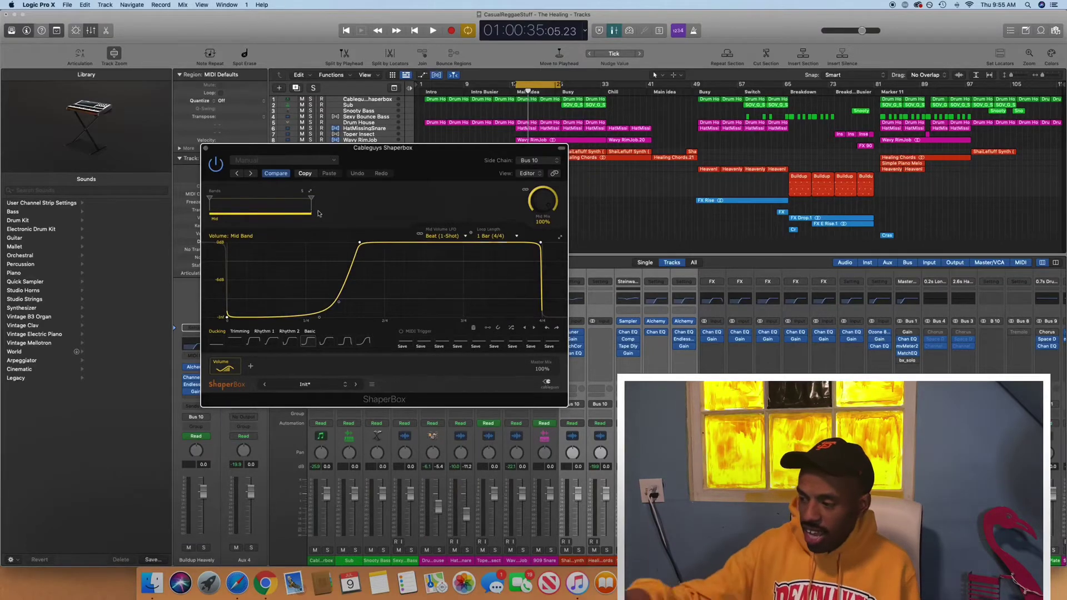
key(space)
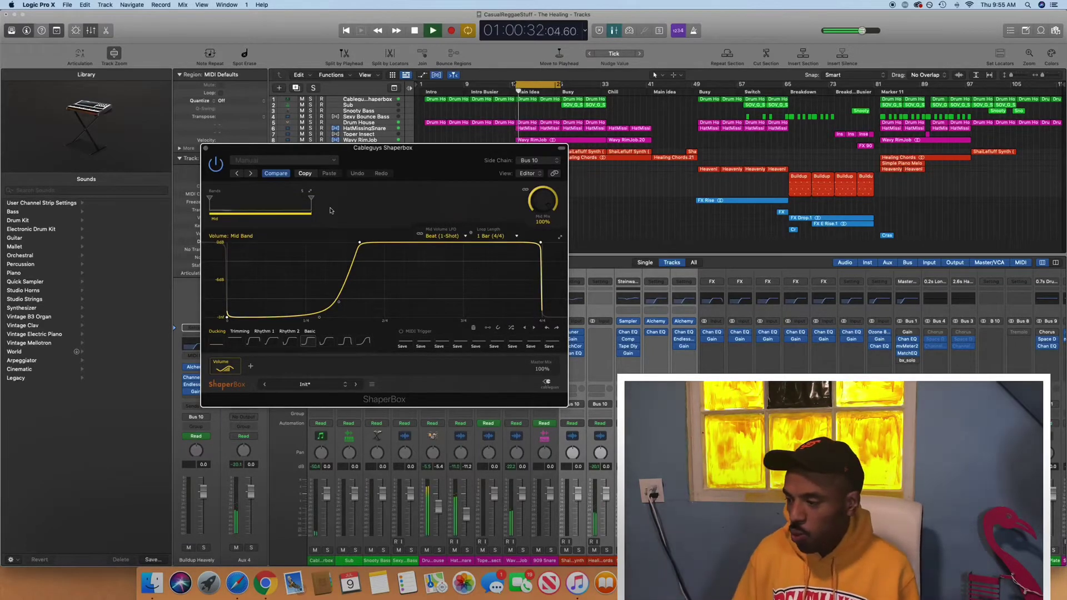
key(space)
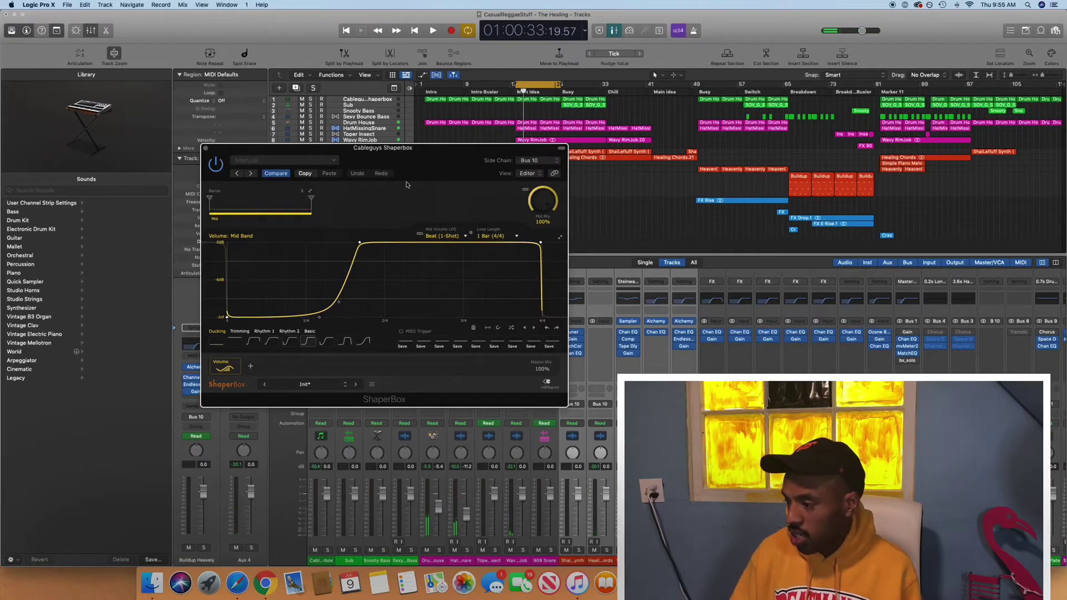
drag(418, 157, 751, 51)
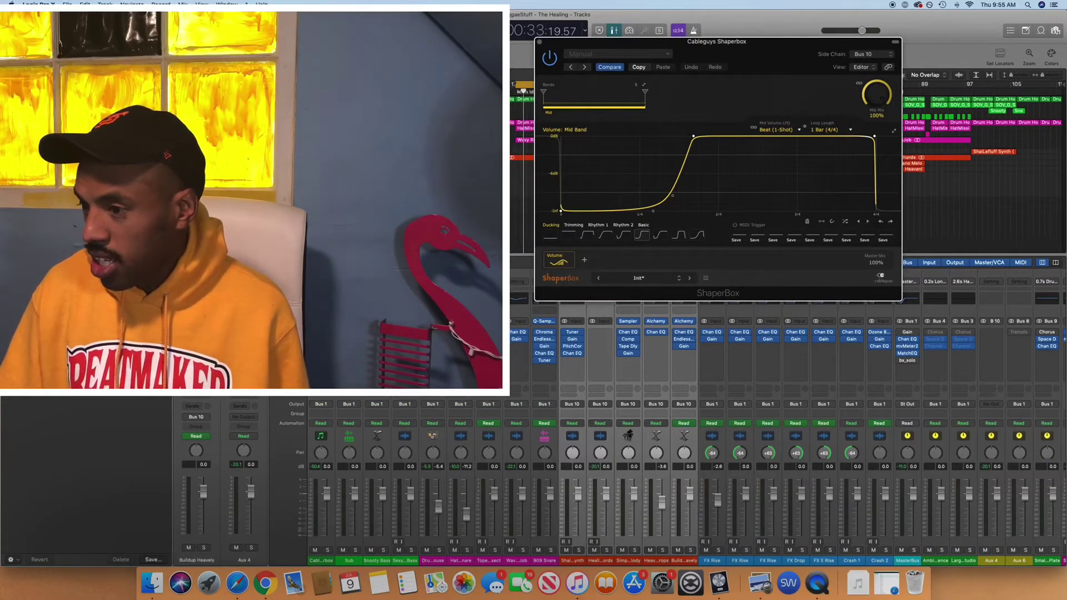
While playing, shift the volume curve's ramp points left so full level returns near the first 1/16
key(space)
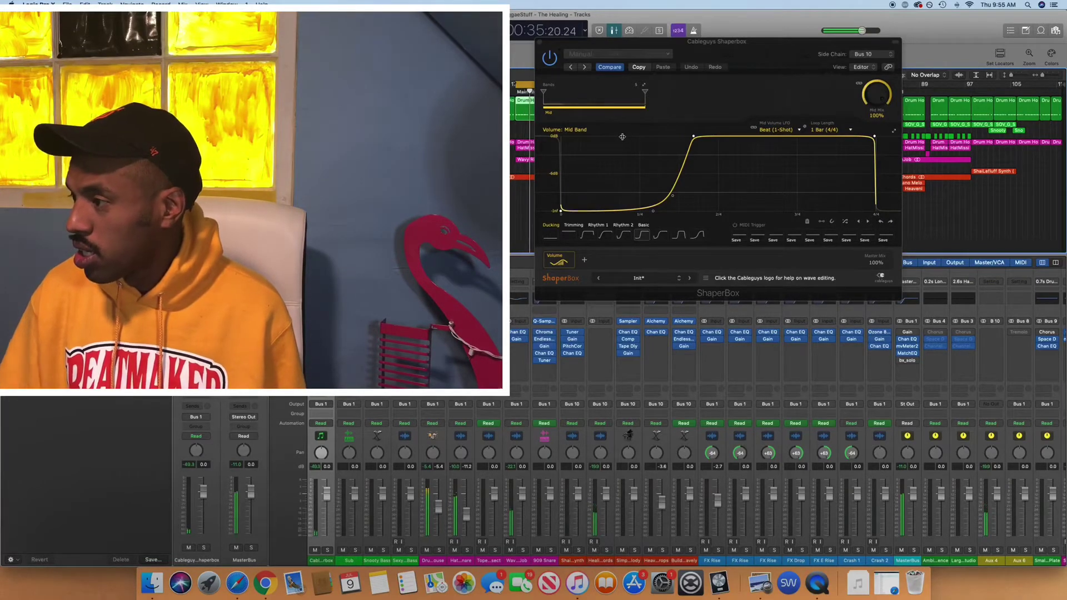
mouse_move(622, 137)
mouse_down()
mouse_move(751, 201)
mouse_move(789, 203)
mouse_move(799, 246)
mouse_up()
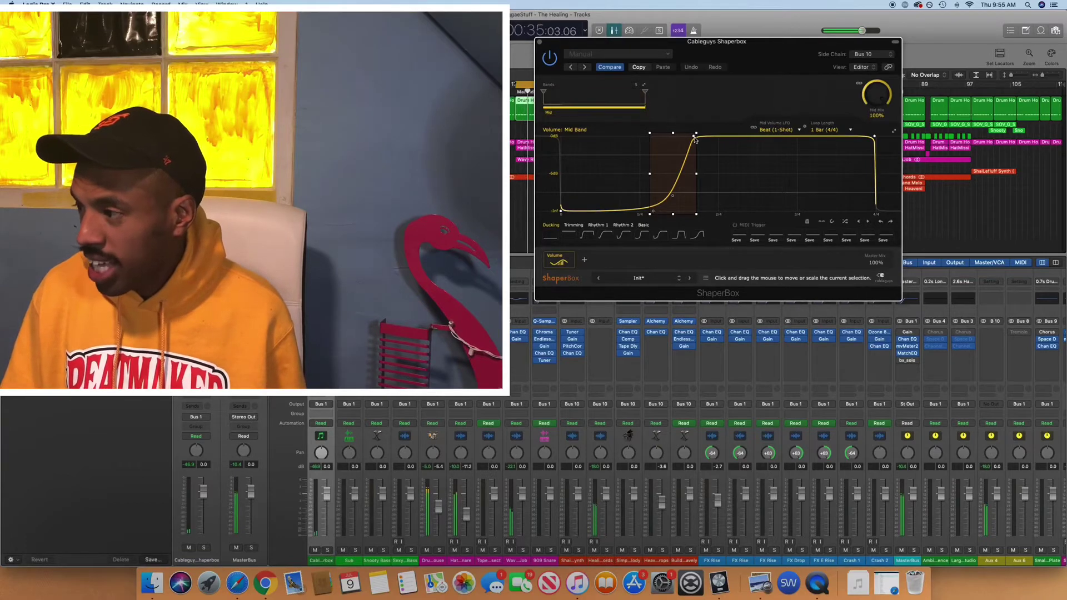
drag(694, 138, 625, 135)
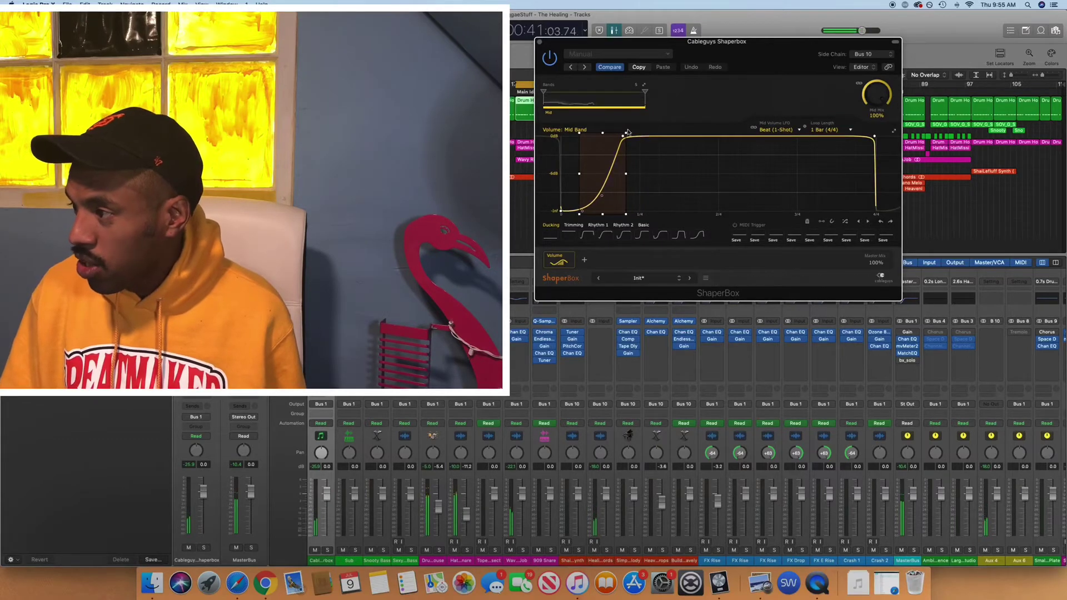
click(720, 207)
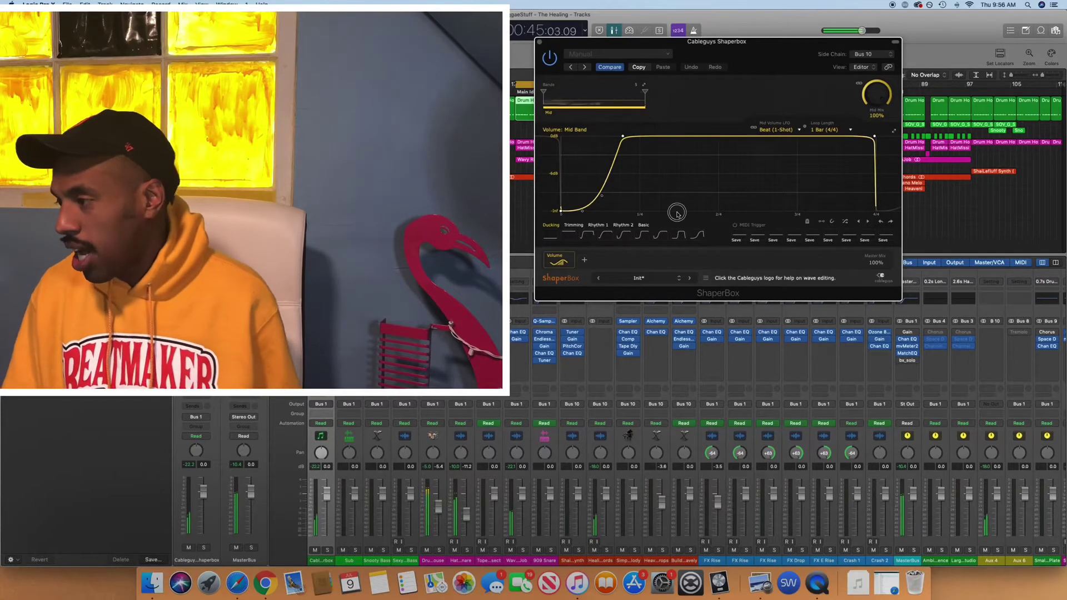
drag(675, 209, 570, 134)
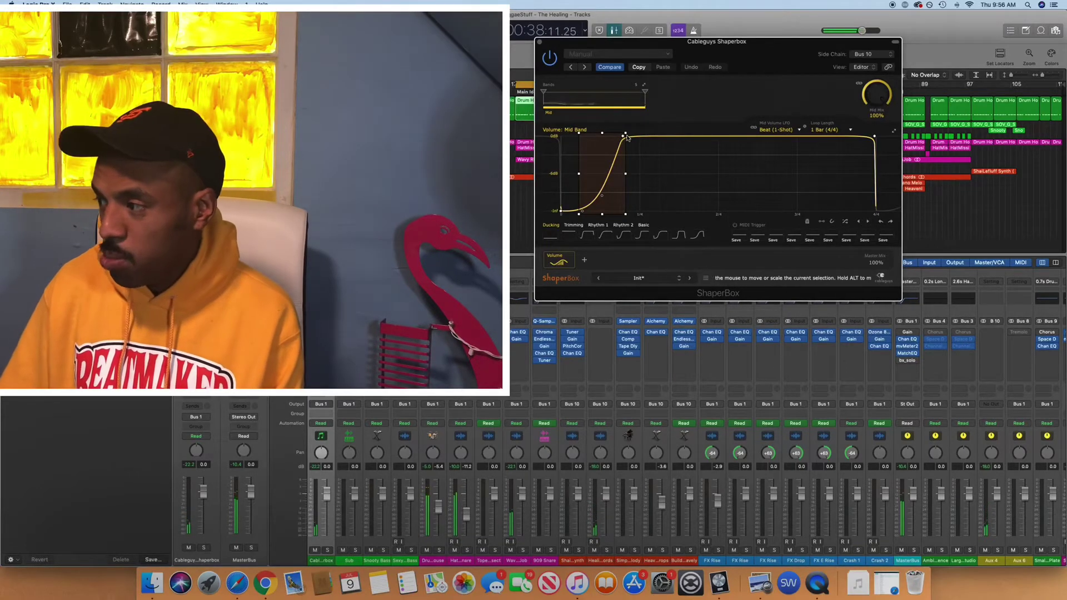
mouse_move(623, 140)
mouse_down()
mouse_move(874, 139)
mouse_move(609, 136)
mouse_up()
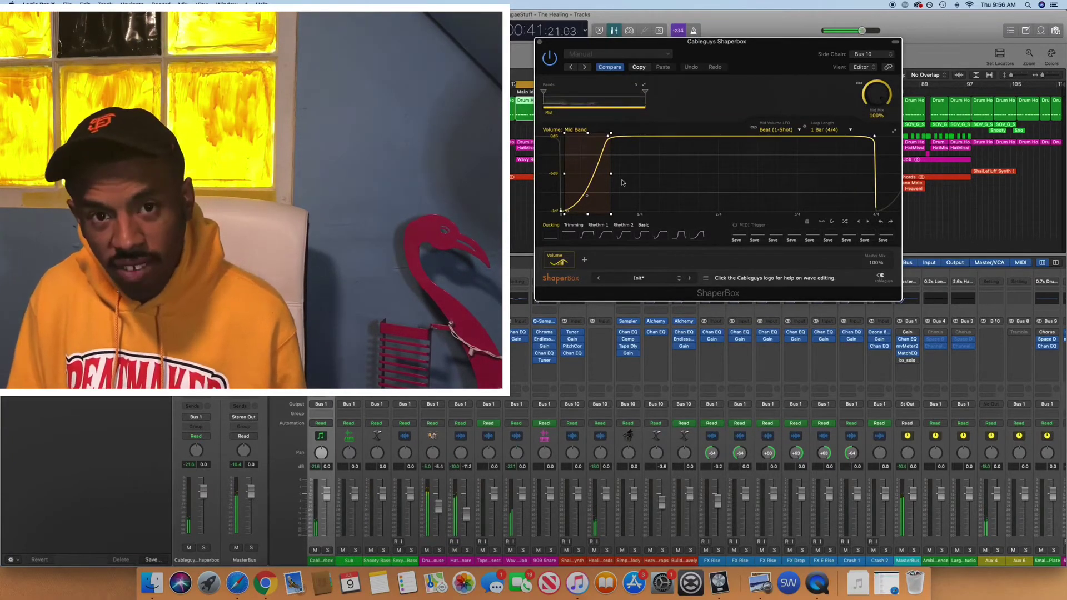
drag(610, 135, 609, 136)
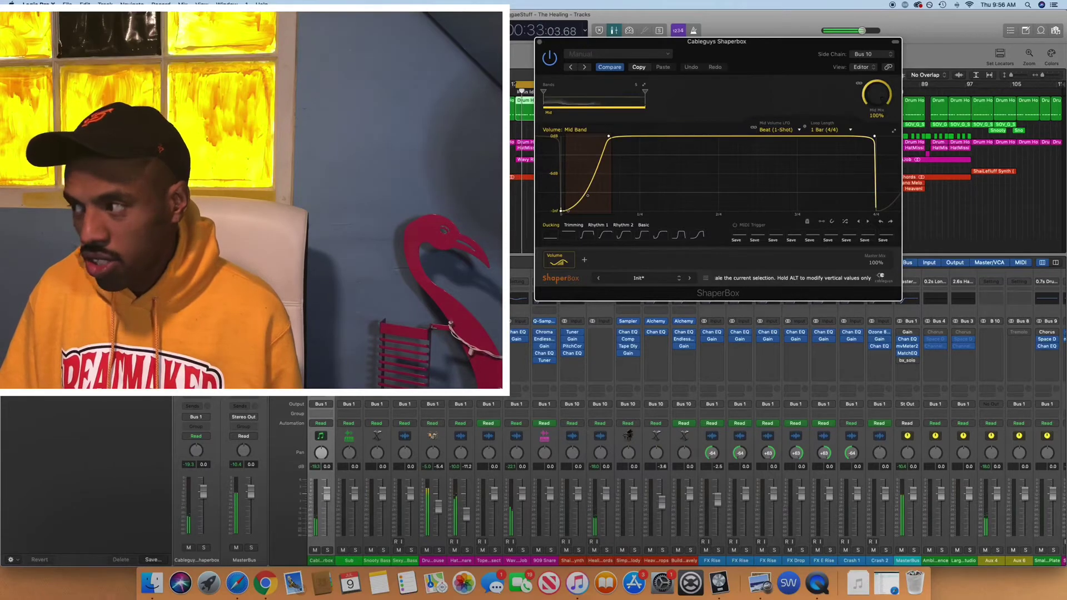
drag(559, 218, 610, 138)
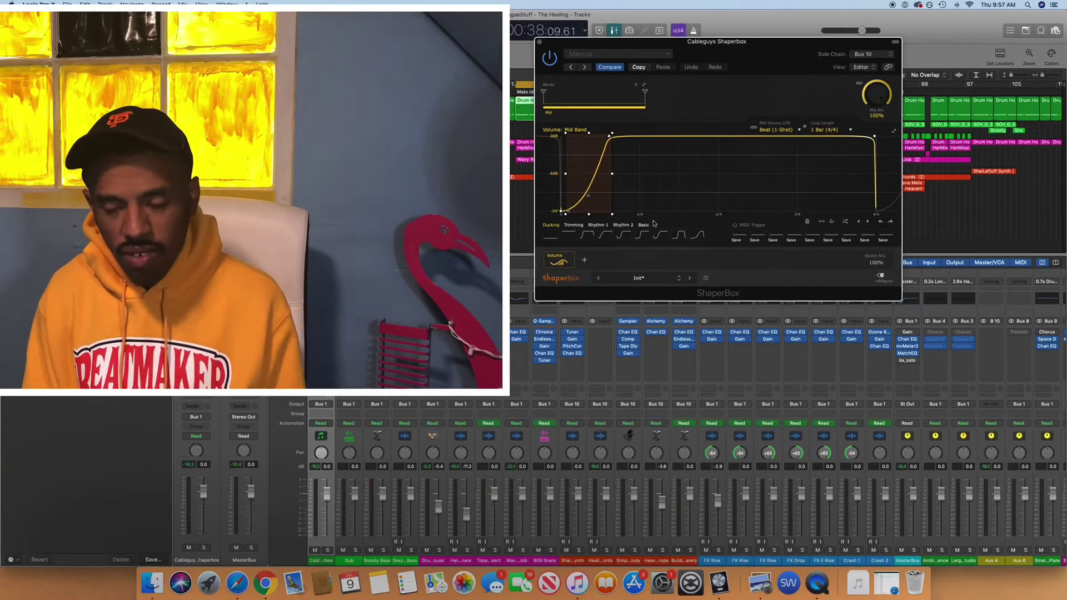
key(space)
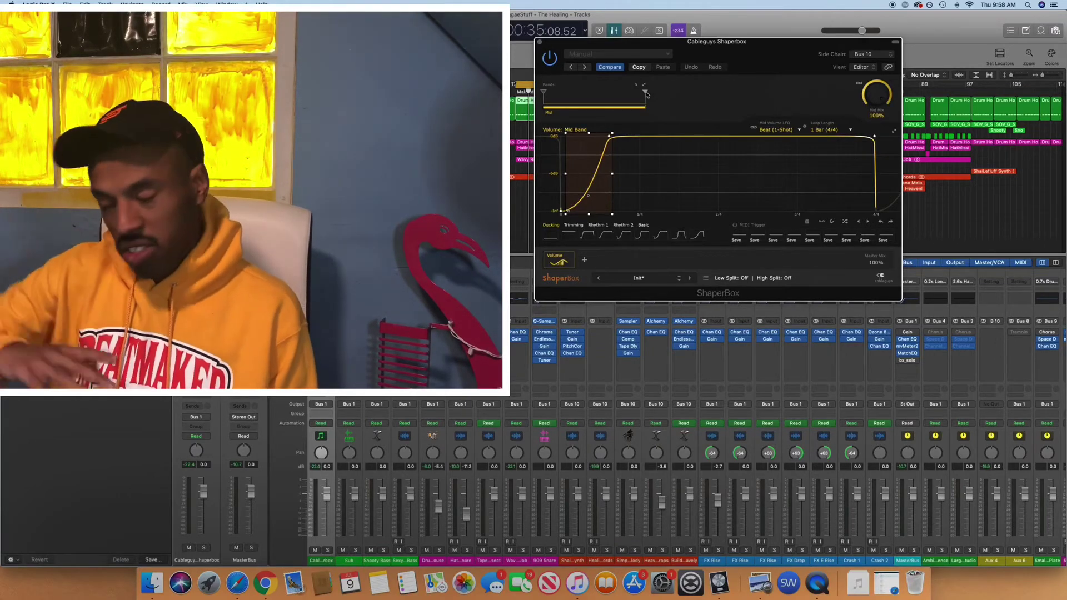
During playback, add a high band split and tune it to about 691Hz
key(space)
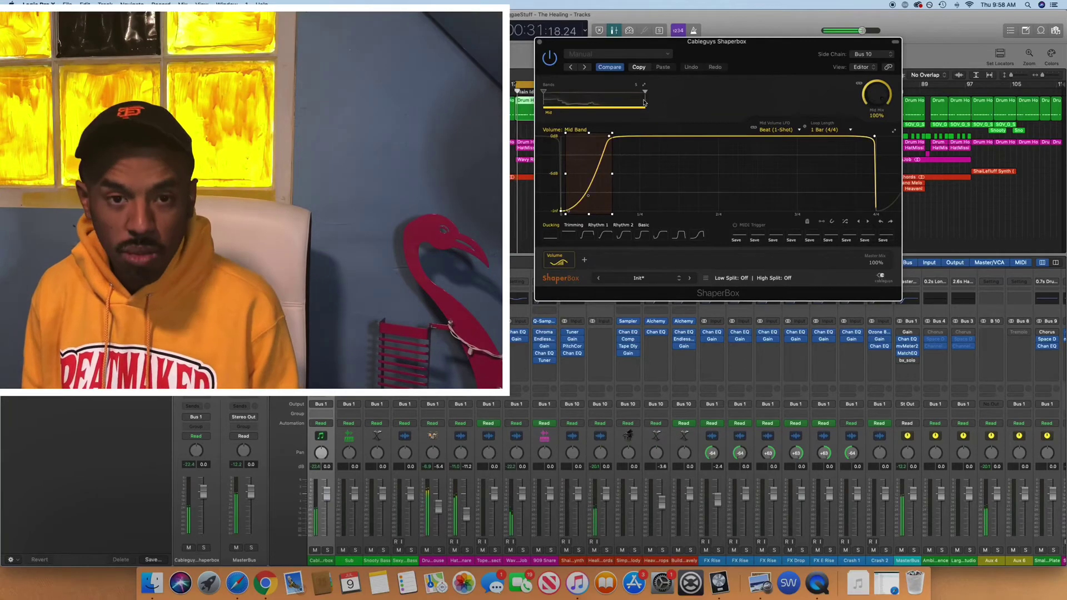
drag(645, 92, 598, 93)
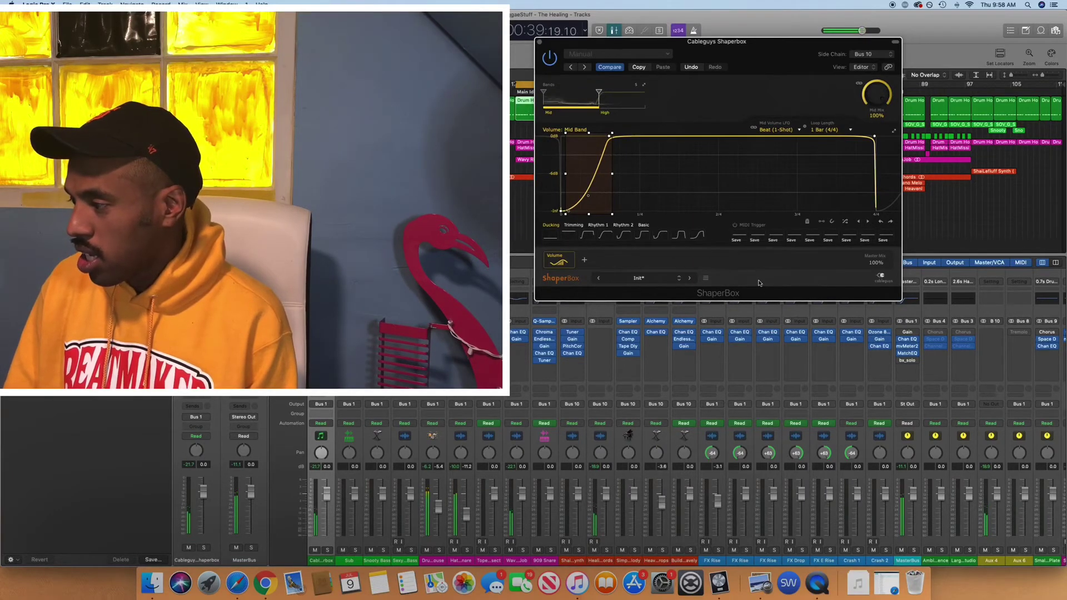
mouse_move(598, 93)
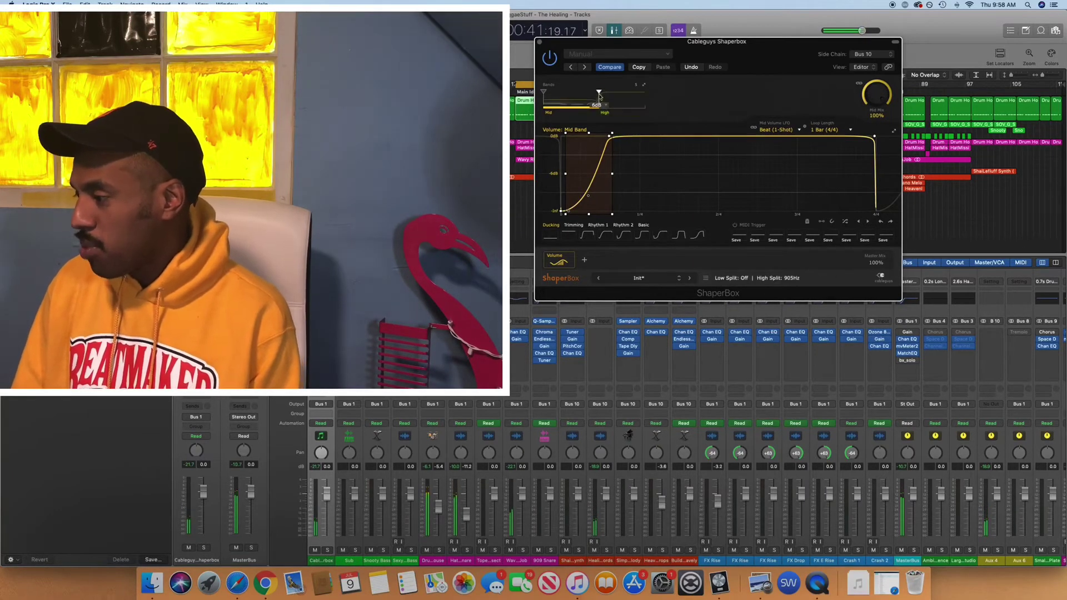
drag(598, 93, 587, 93)
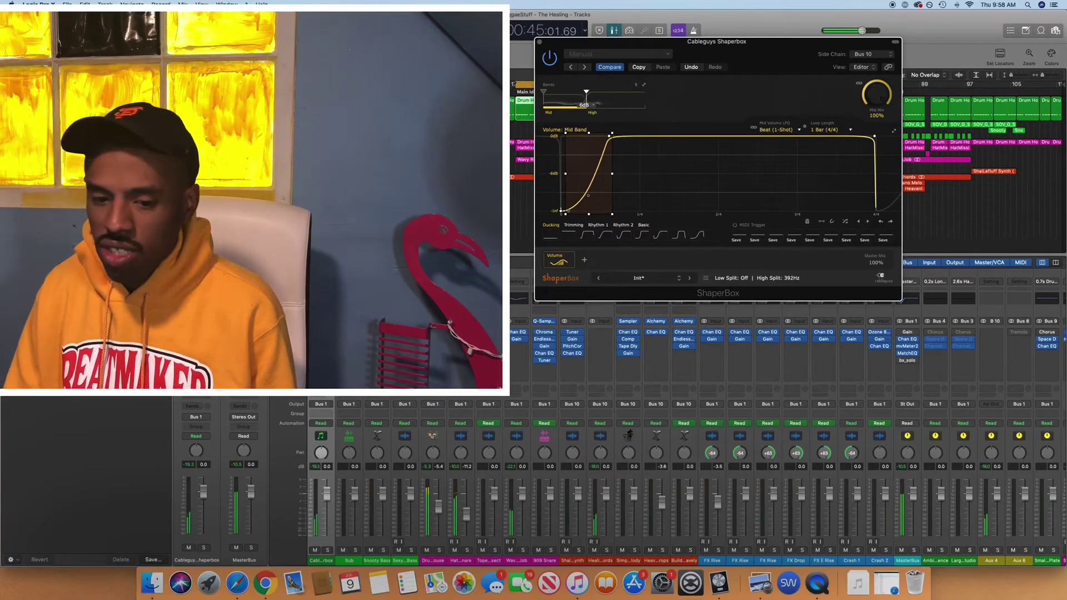
mouse_move(587, 93)
mouse_down()
mouse_move(603, 92)
mouse_move(583, 93)
mouse_up()
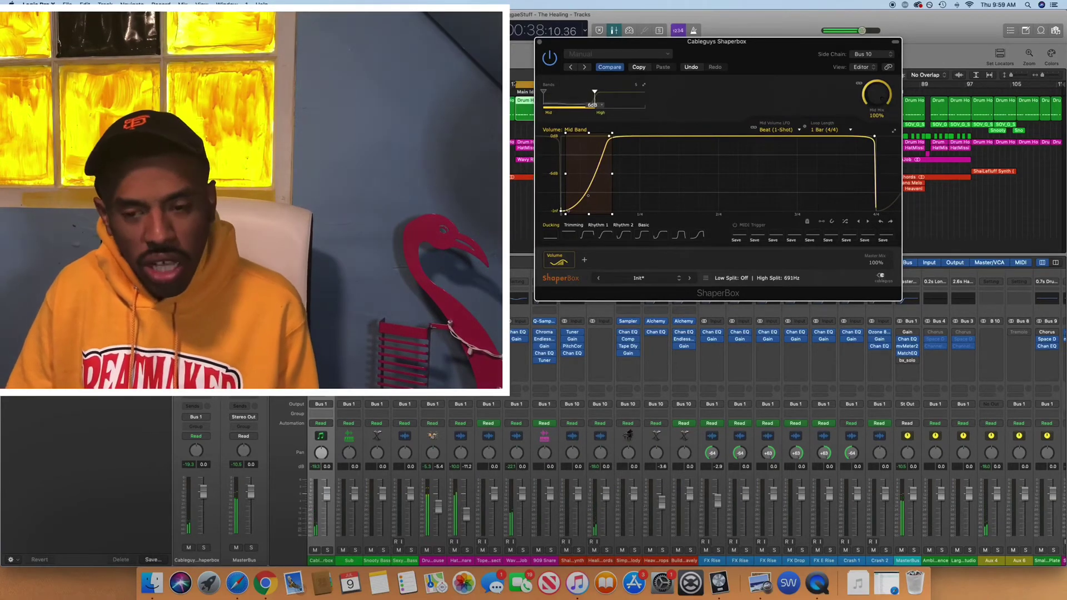
drag(593, 93, 586, 93)
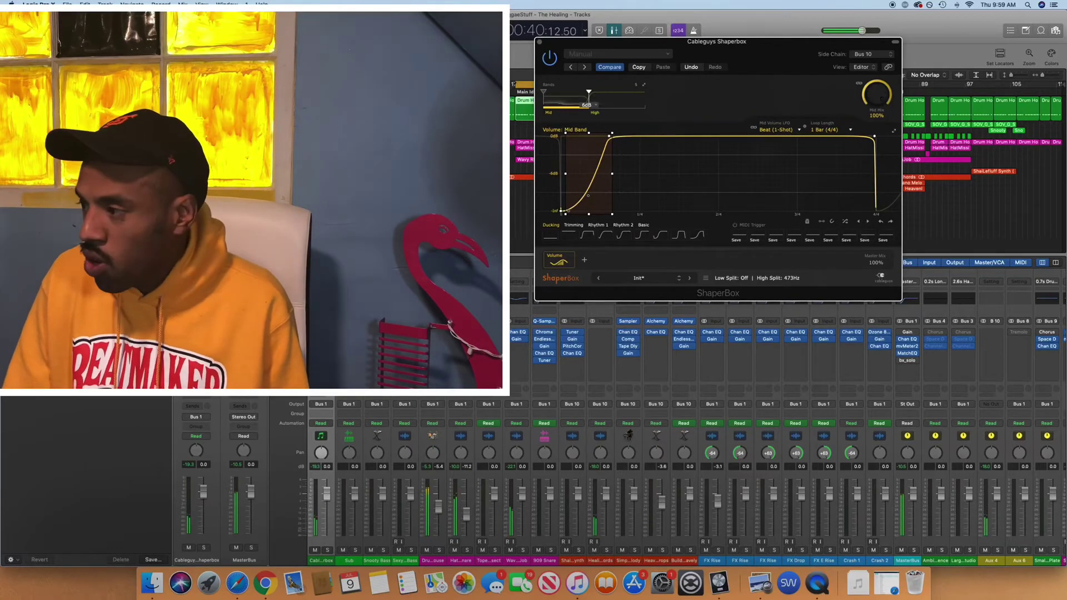
drag(585, 93, 585, 92)
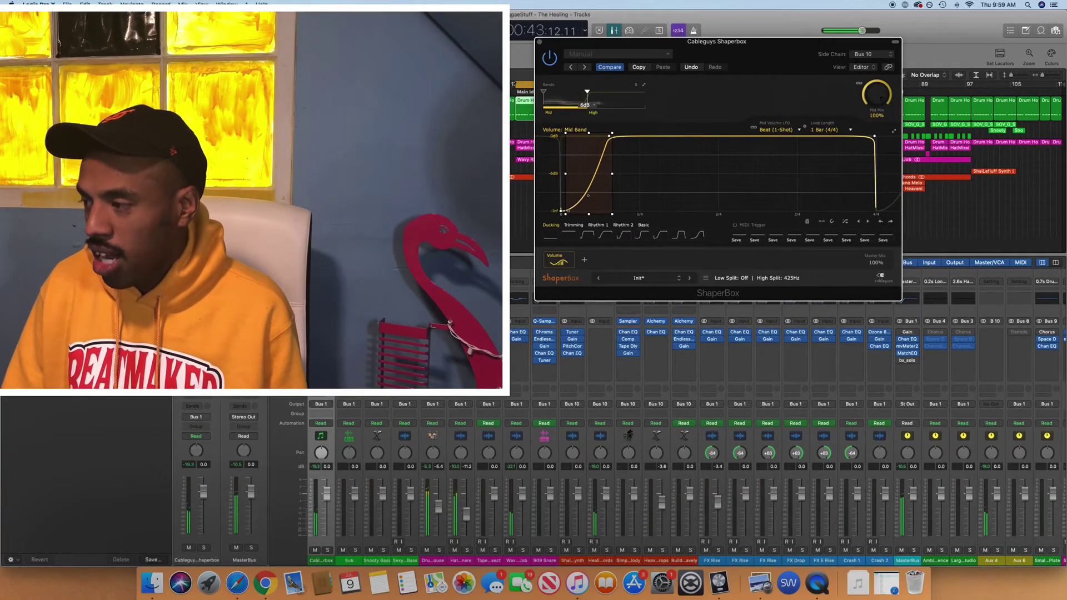
drag(594, 104, 598, 105)
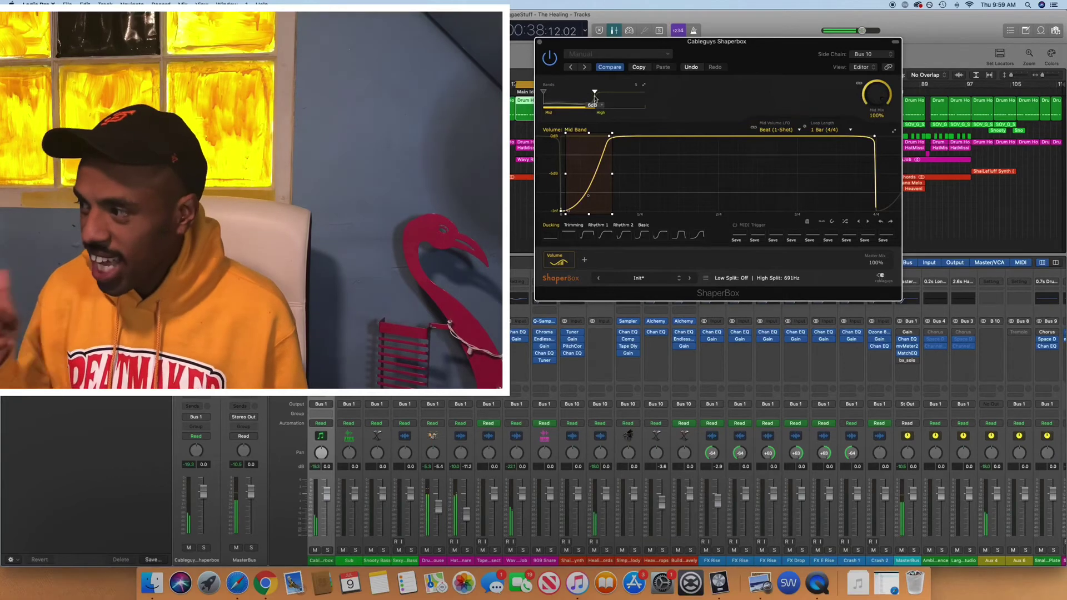
click(614, 53)
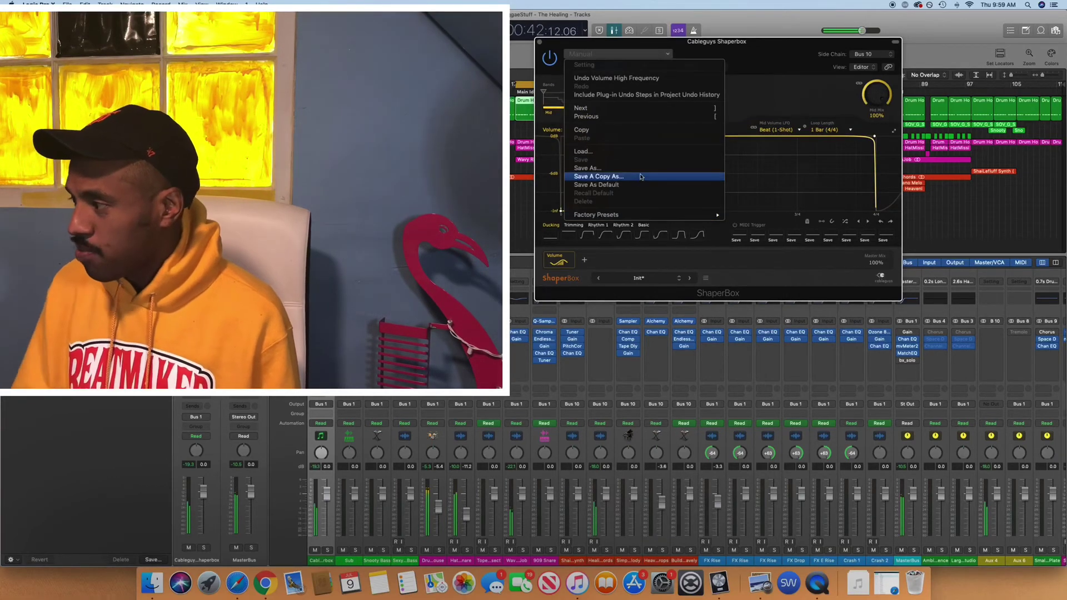
click(780, 72)
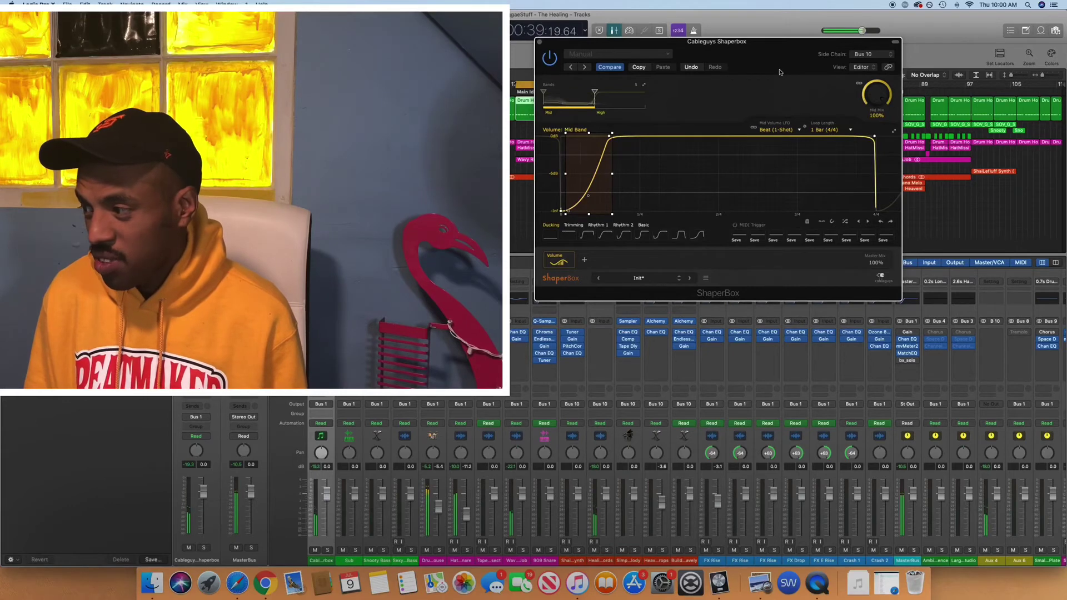
scroll(917, 500, right, 3)
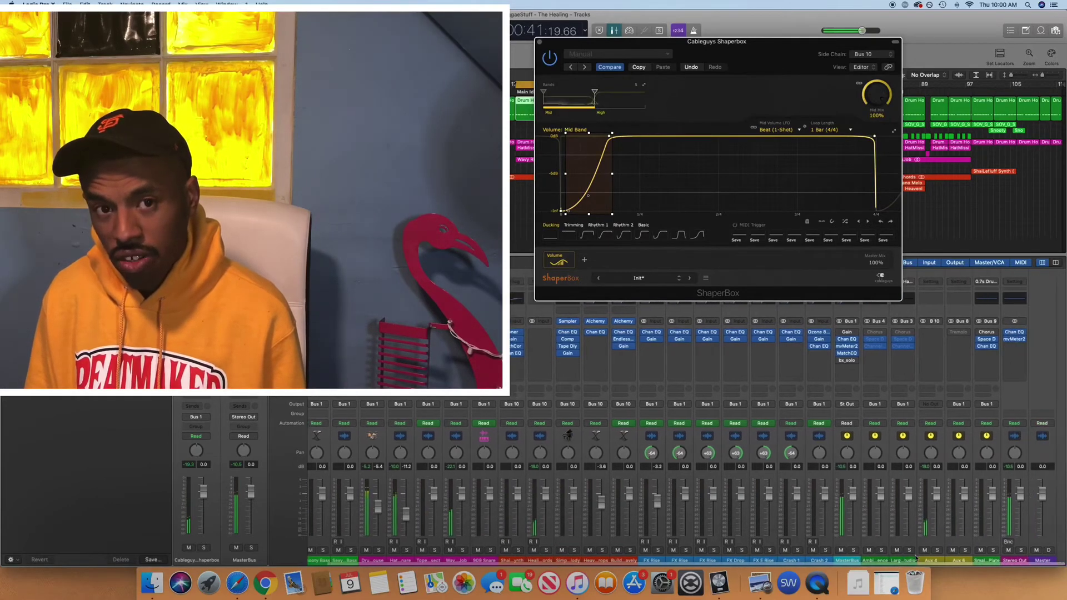